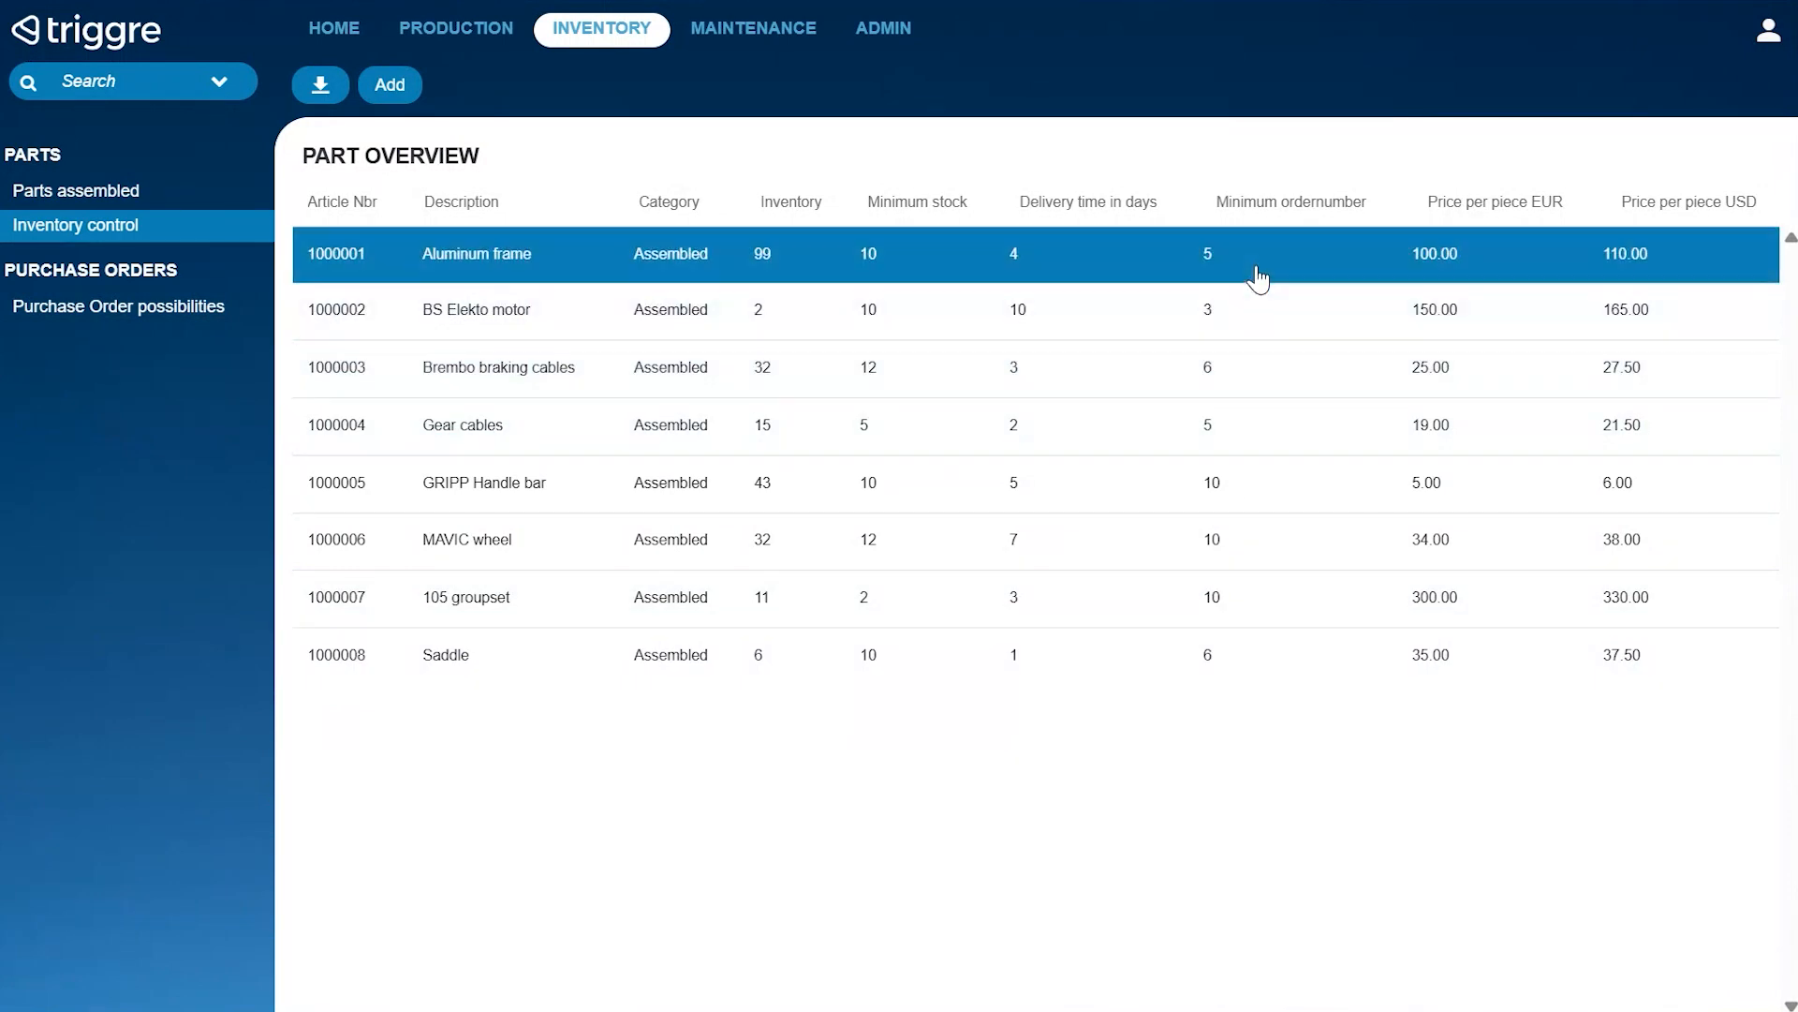
Step: Examine the Saddle part's stock figures in the inventory overview and the customer and supplier records in the organization overview
left_click(1241, 656)
left_click(955, 670)
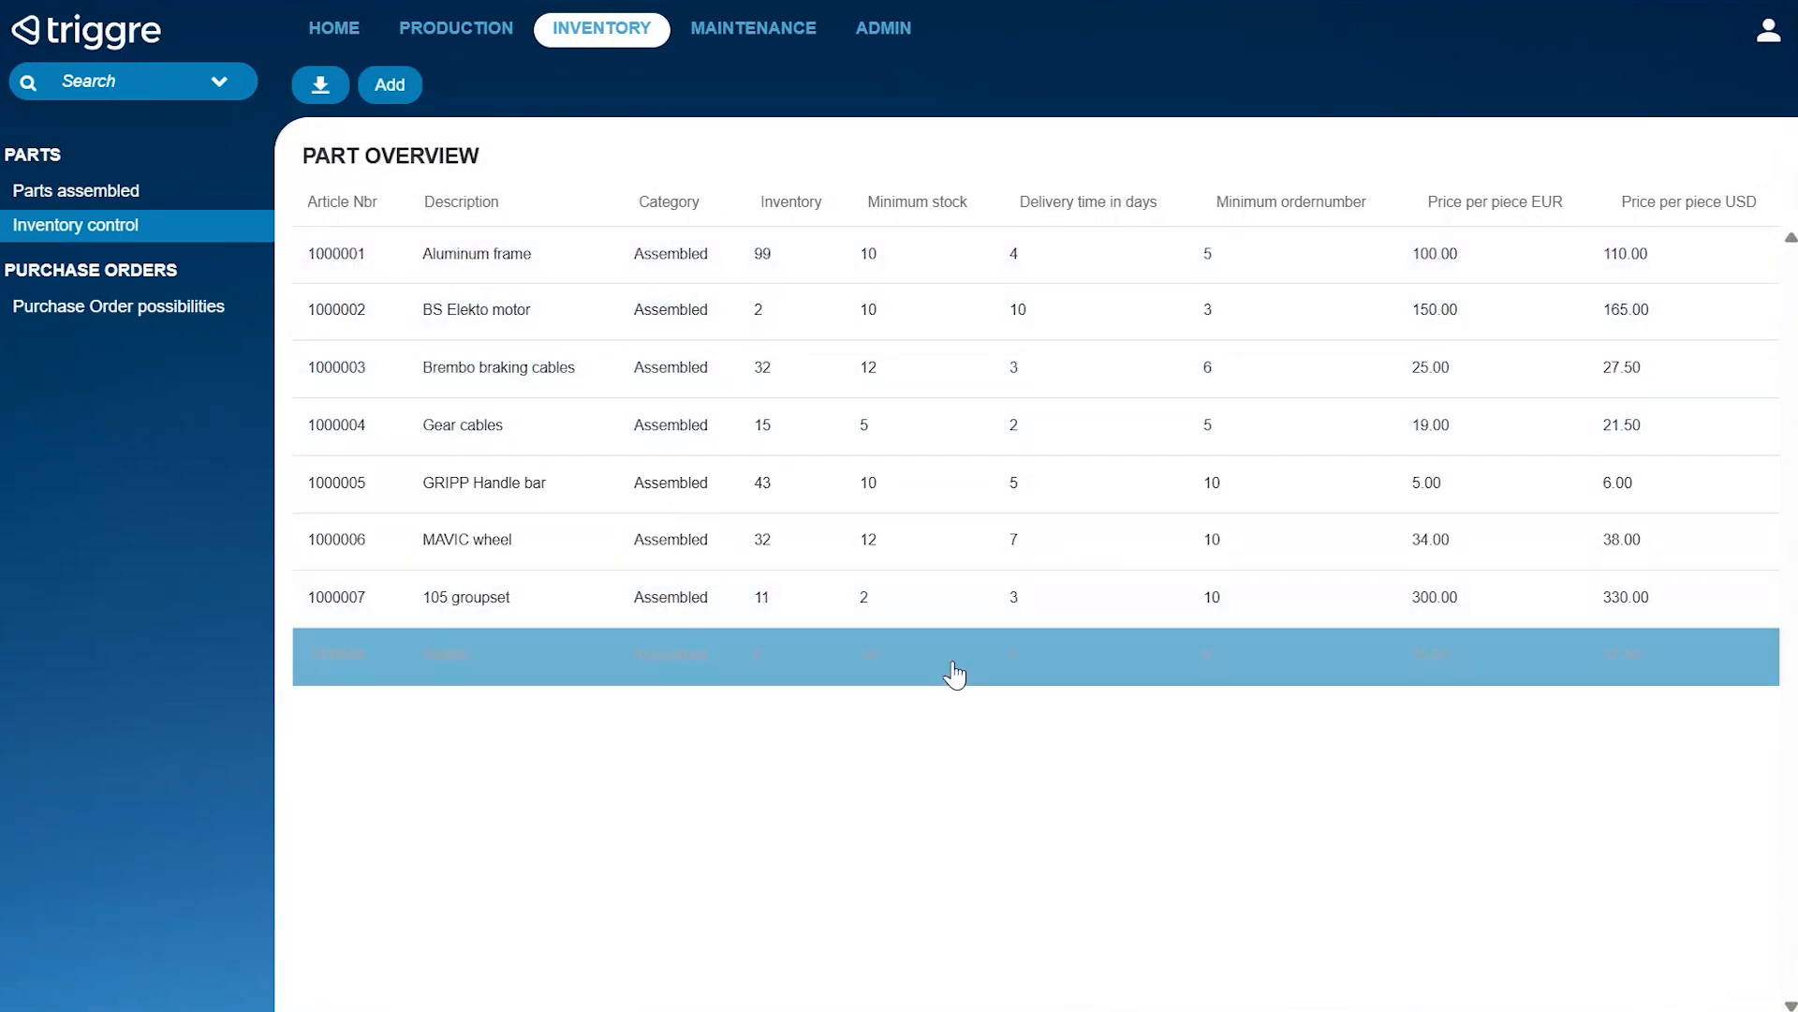
left_click(465, 670)
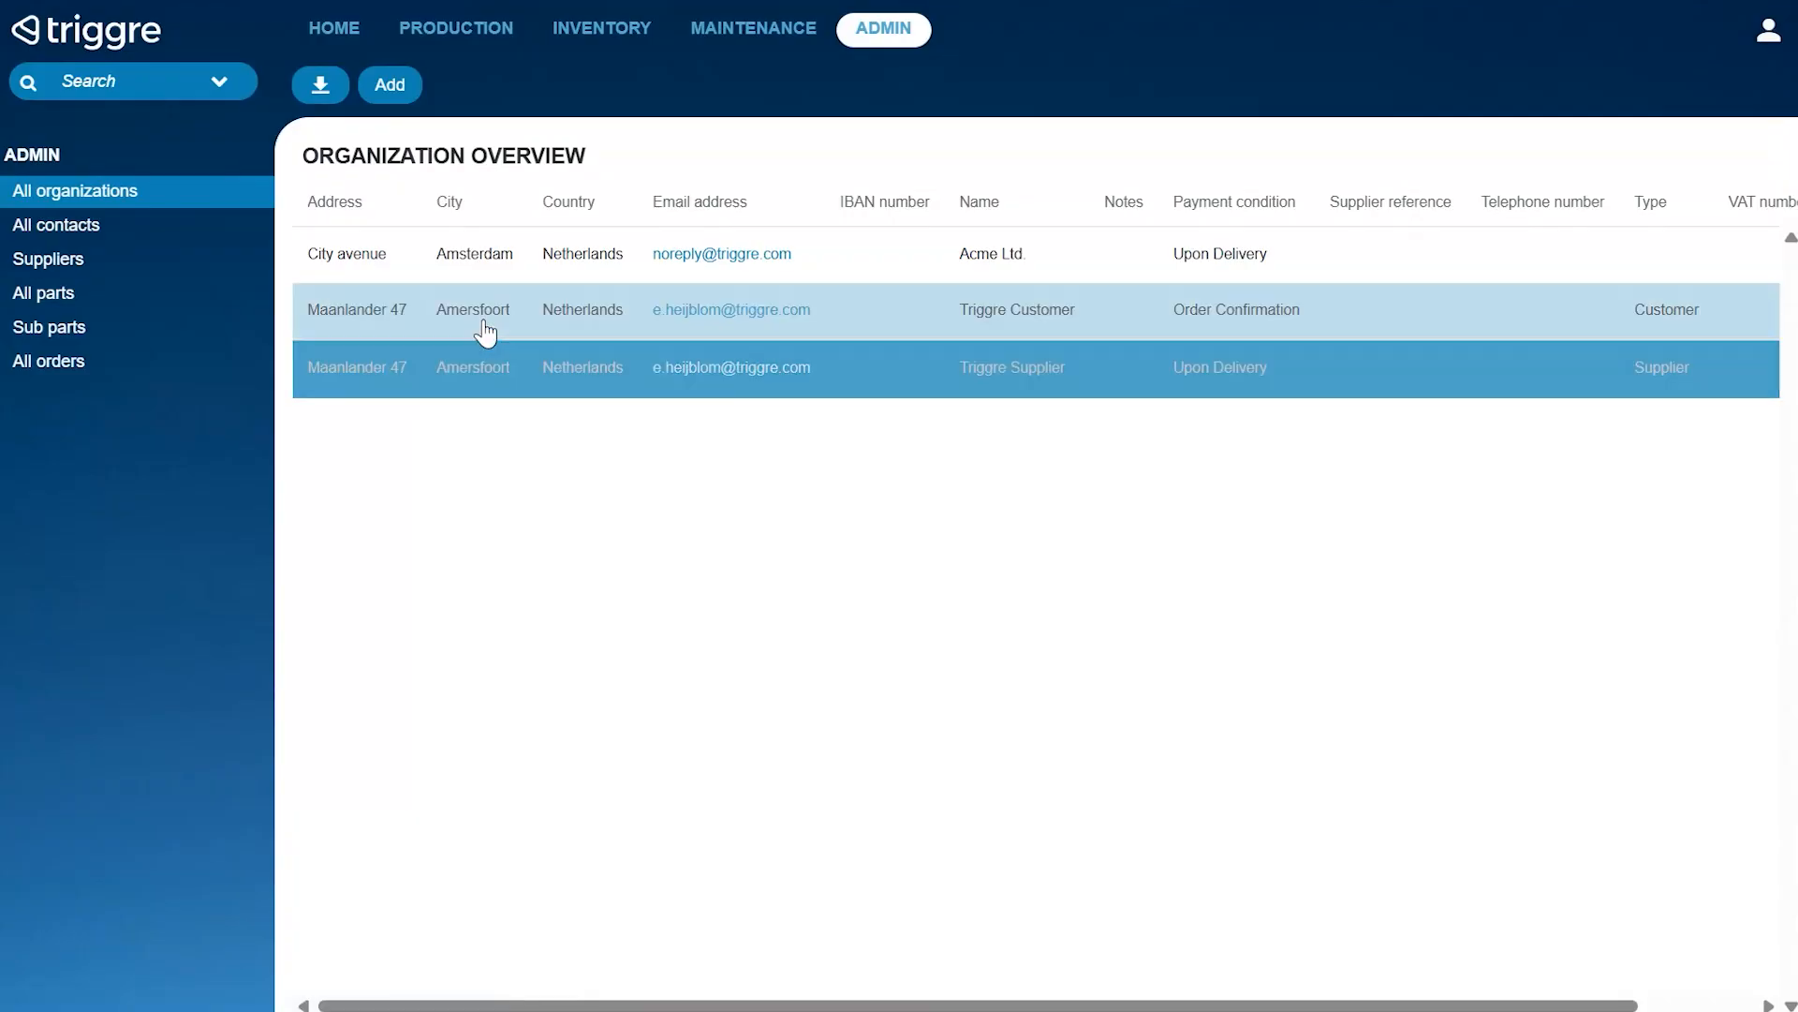
left_click(485, 329)
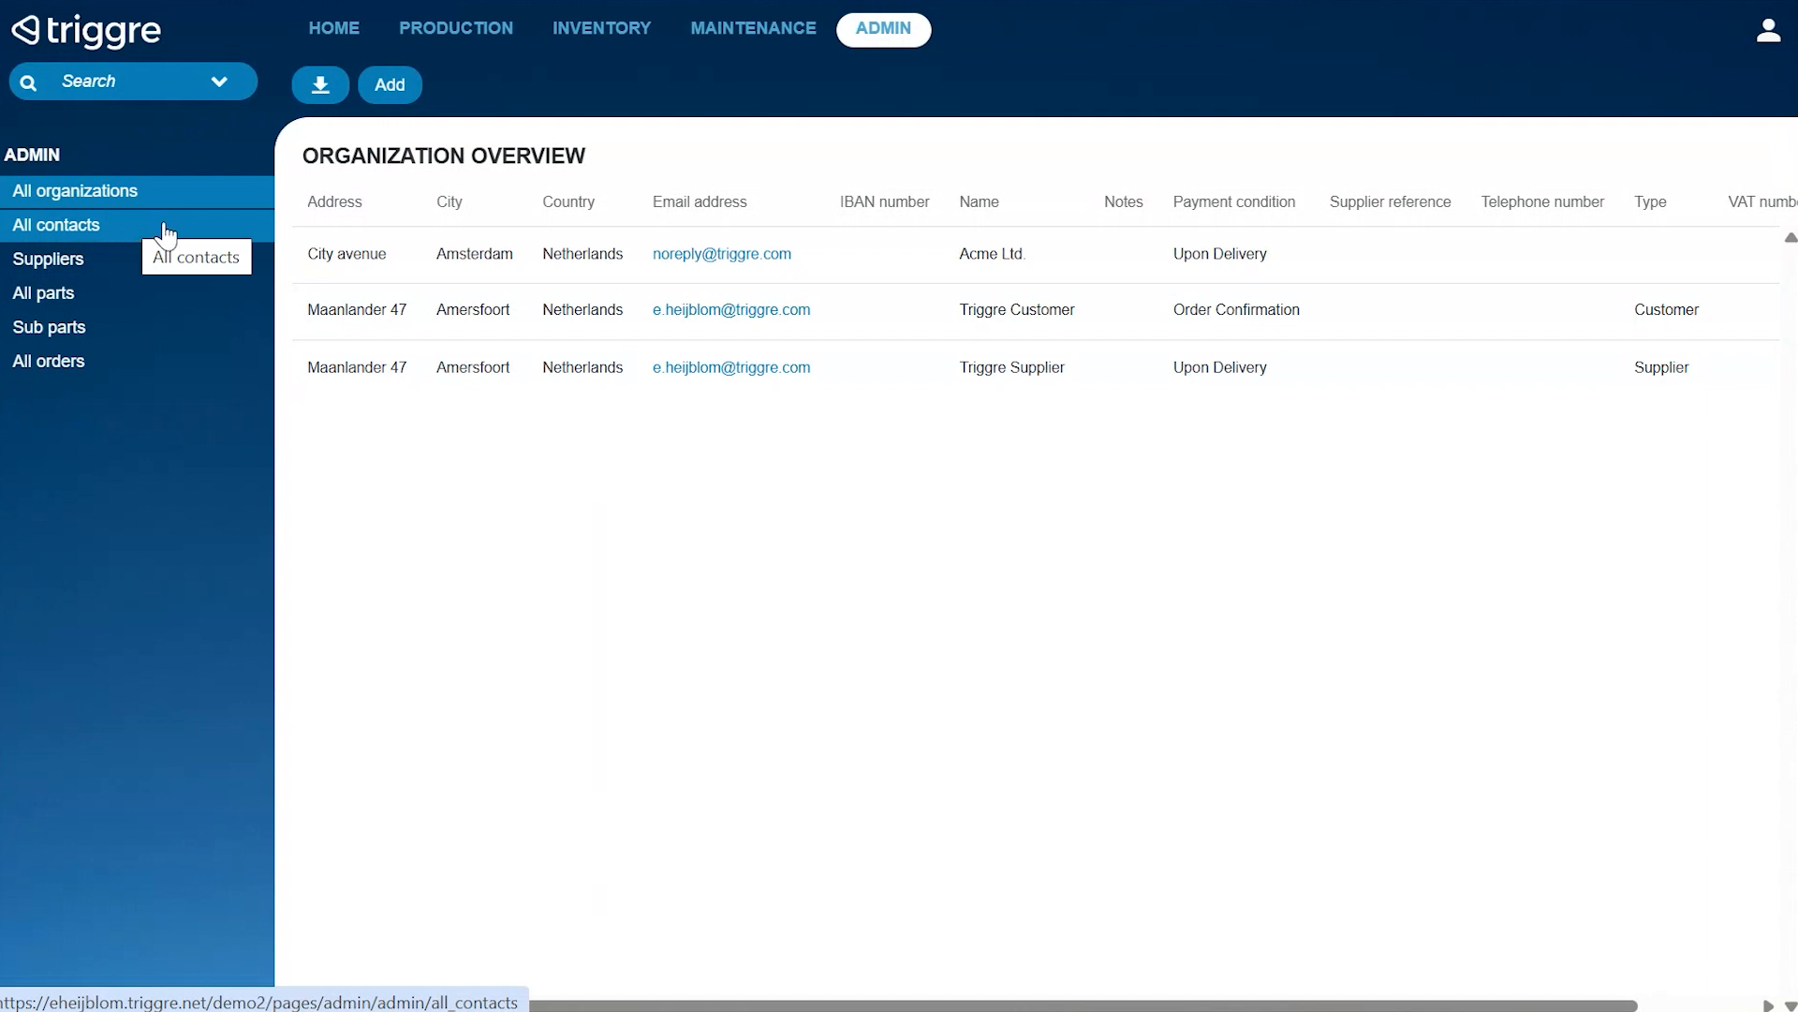
Step: Edit the 105 groupset in the admin list of all parts, set its organization to Triggre Supplier and save the part
left_click(80, 299)
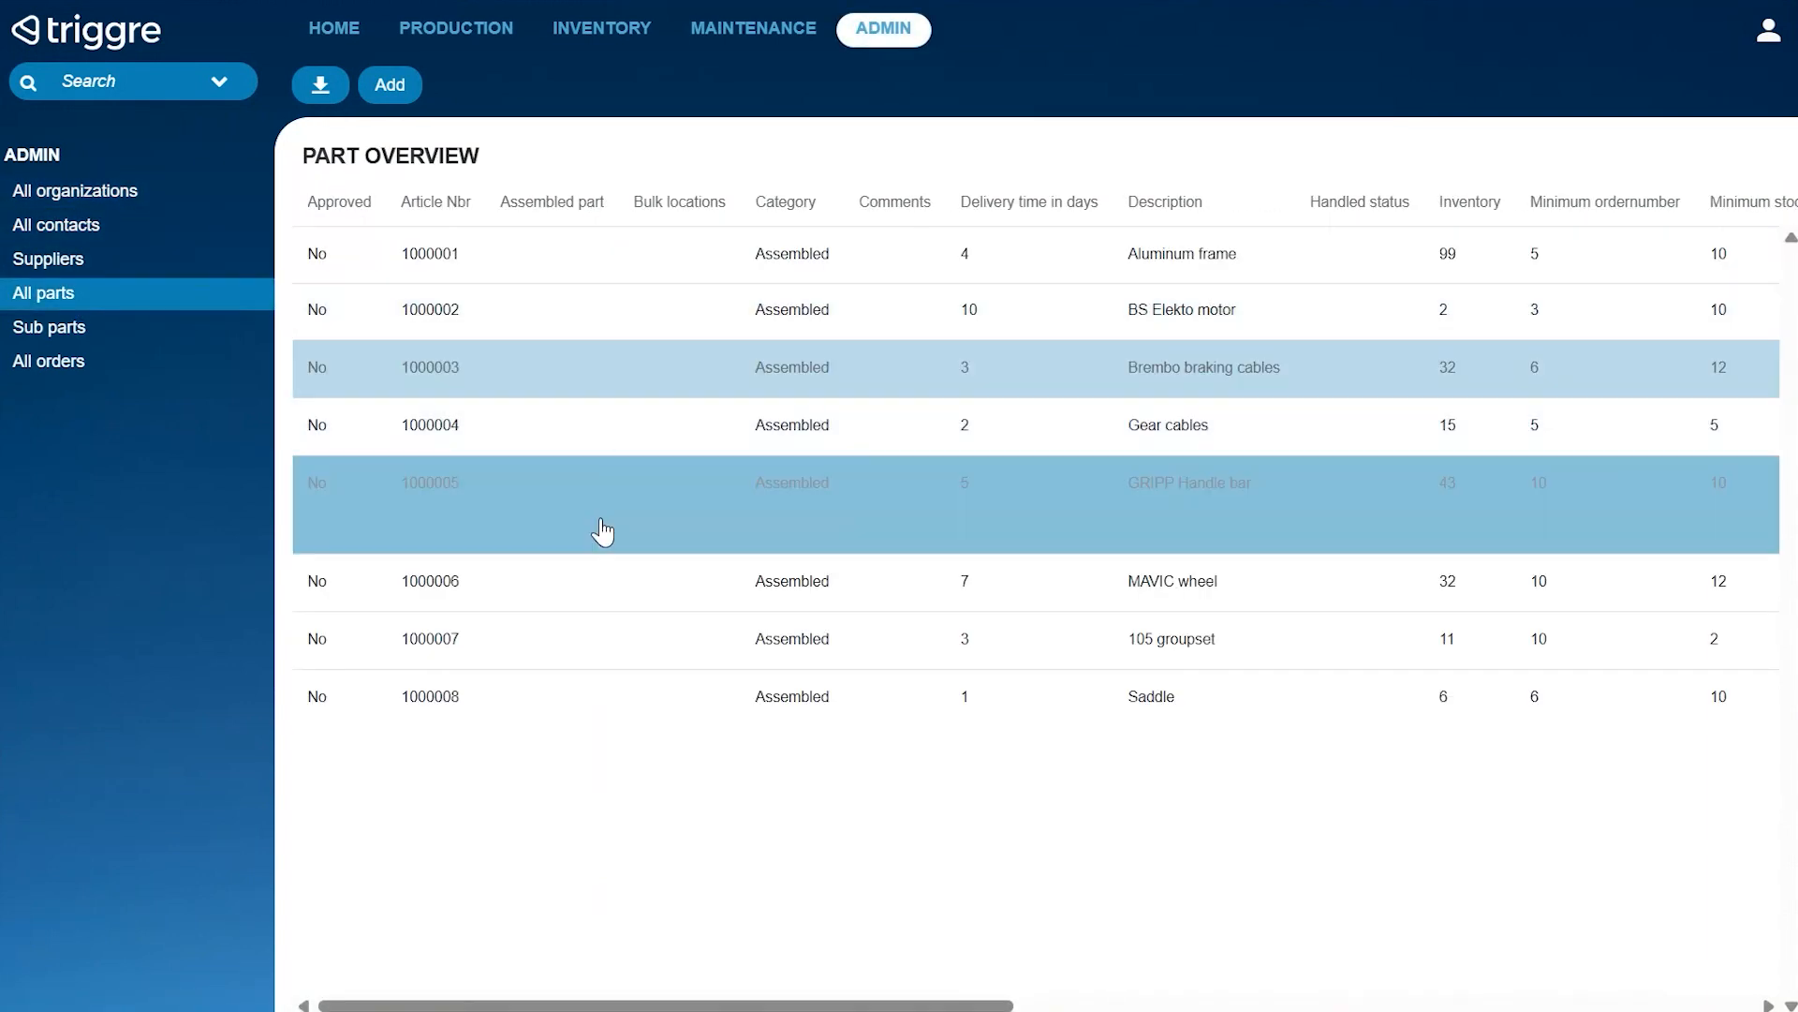
left_click(565, 638)
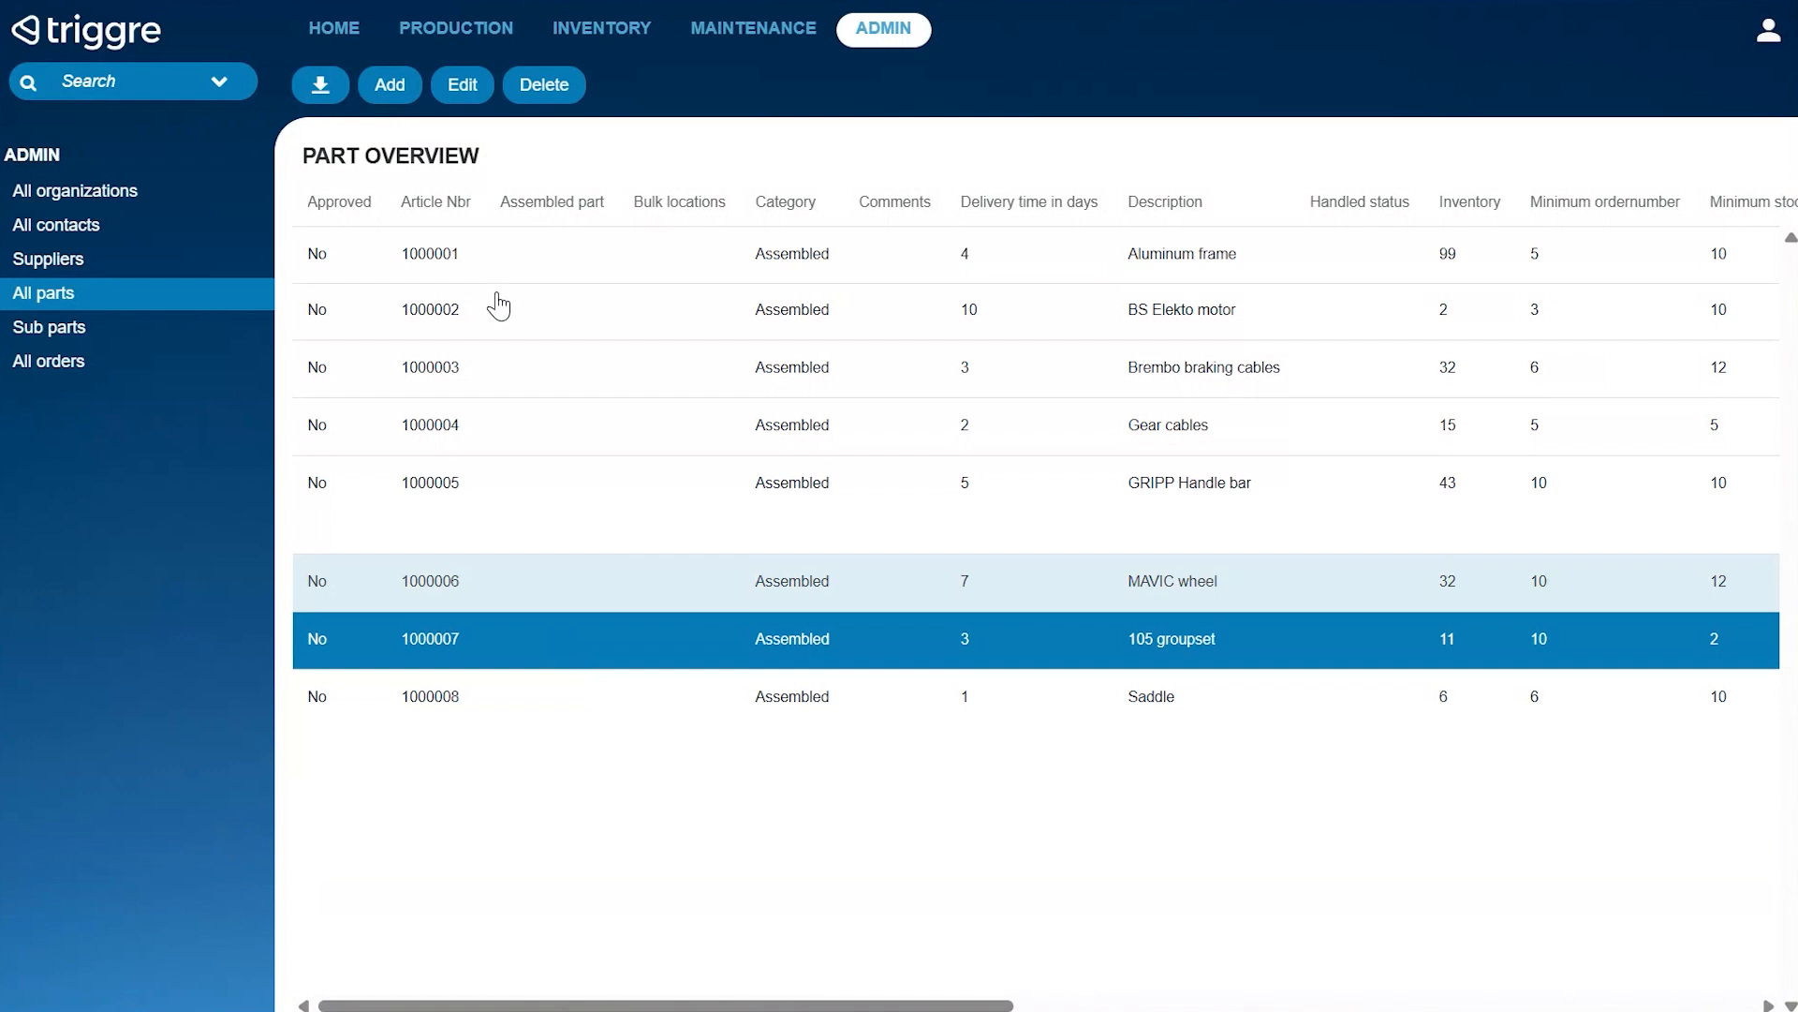
left_click(462, 86)
scroll(1348, 688, "down", 2)
scroll(1349, 688, "down", 2)
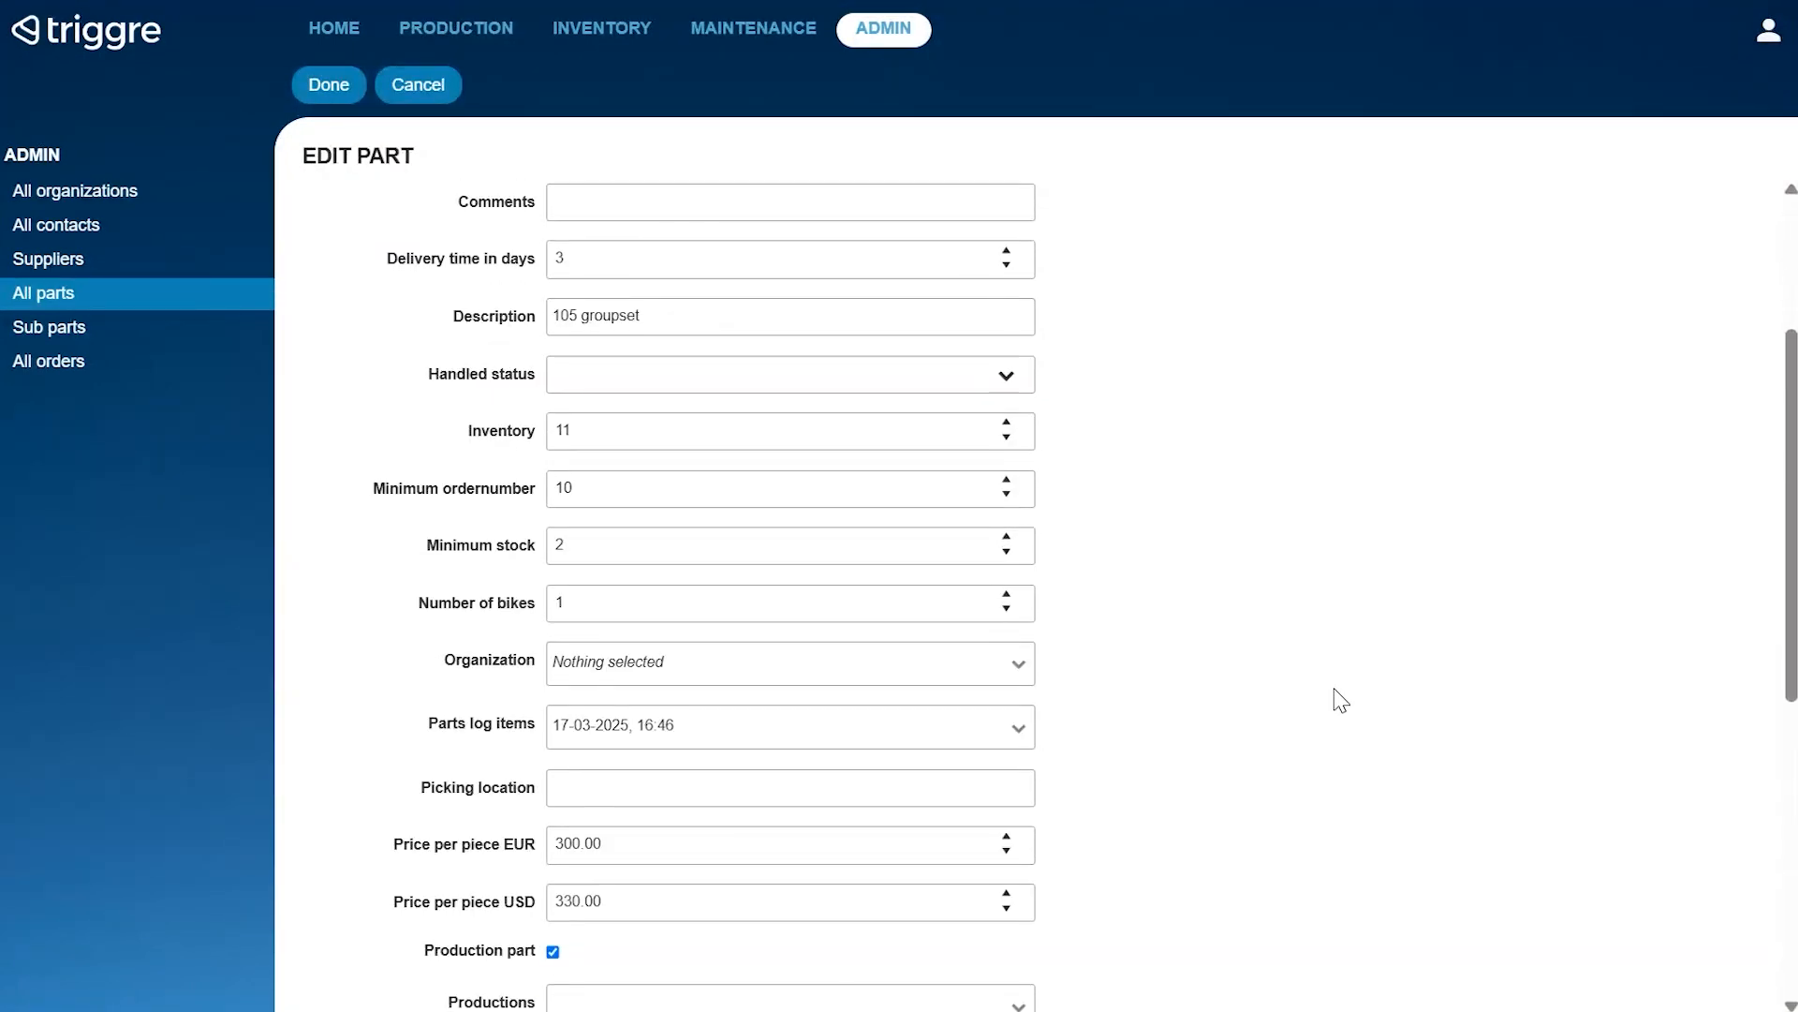
left_click(823, 676)
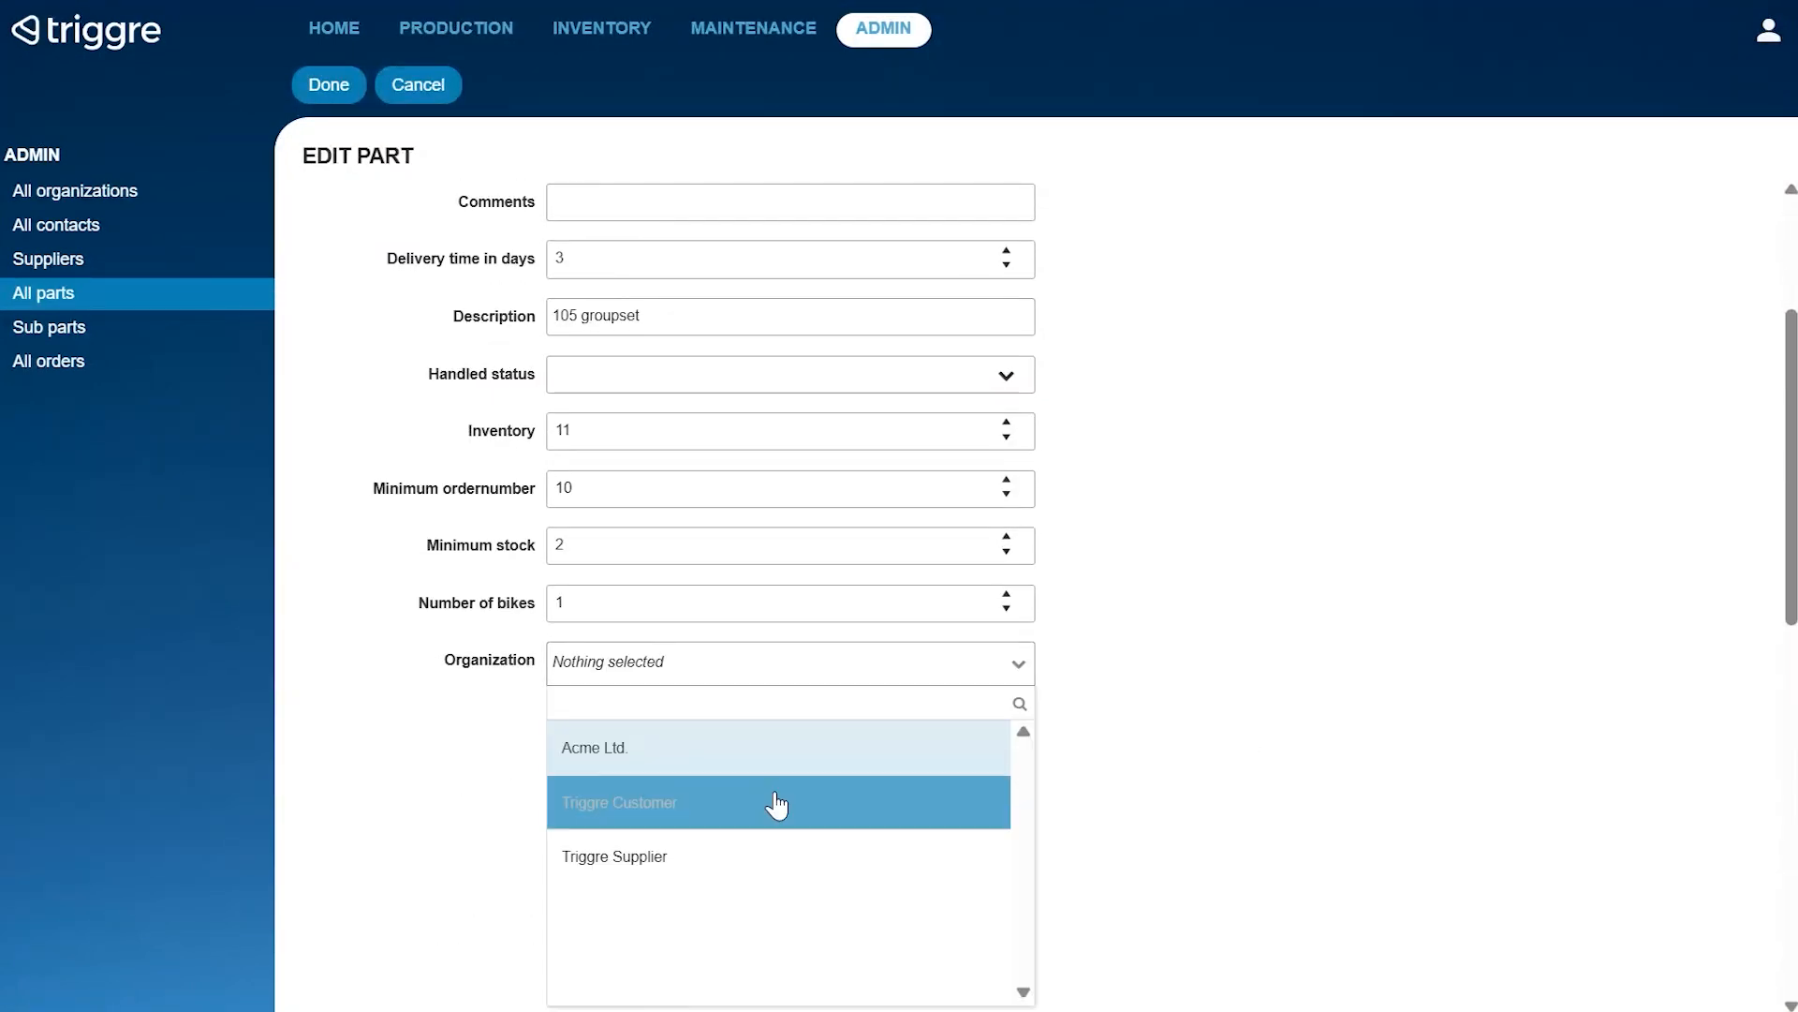
left_click(646, 876)
scroll(1300, 822, "down", 3)
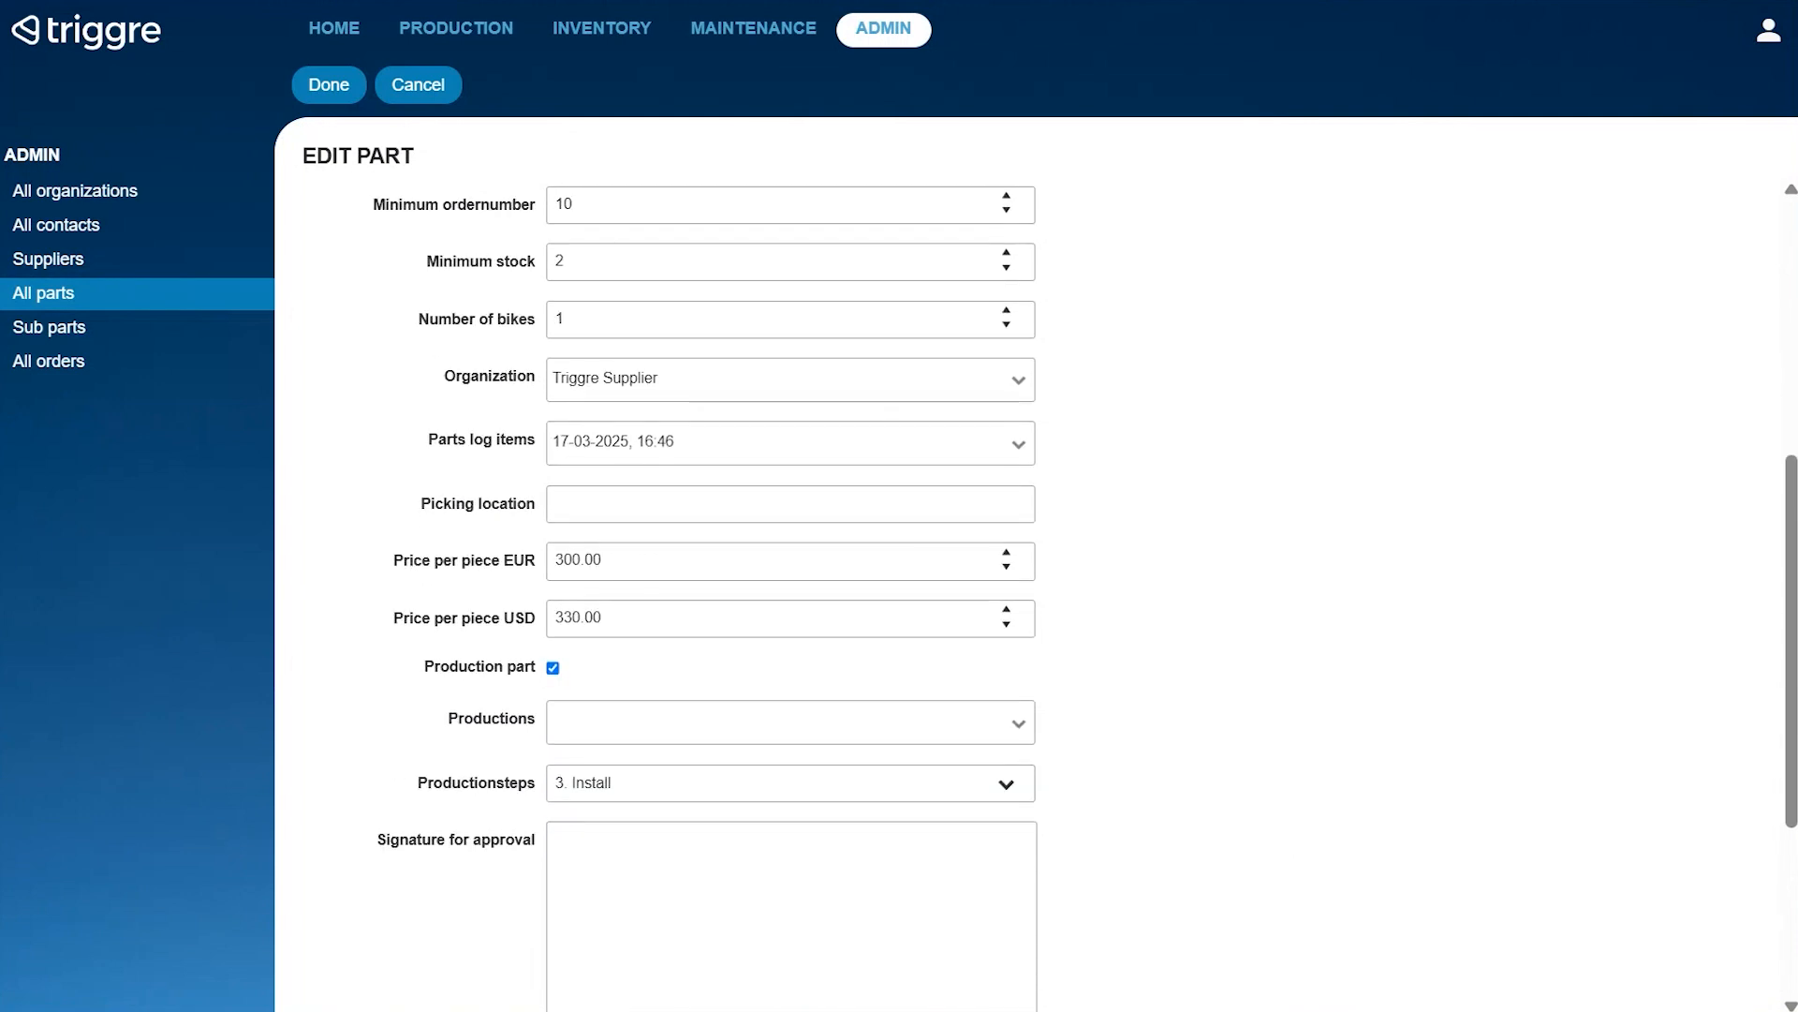
left_click(328, 94)
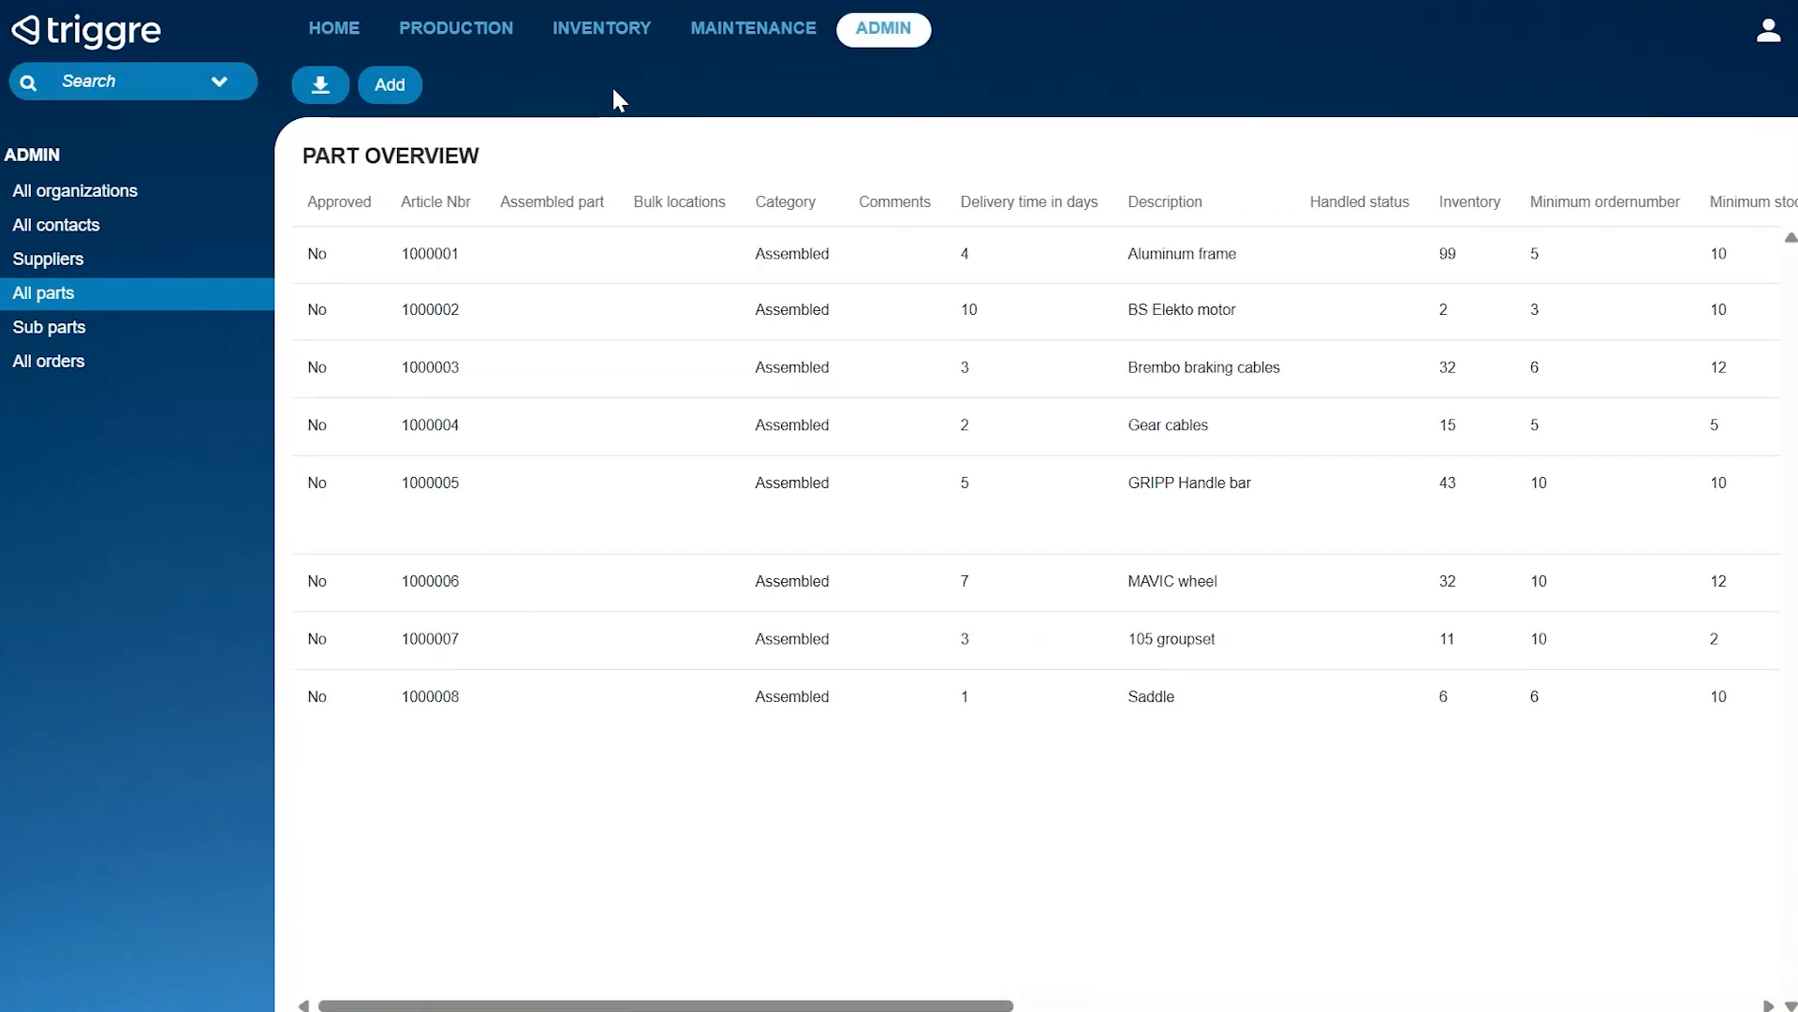
Step: Start an order for the Saddle part from inventory control
left_click(630, 30)
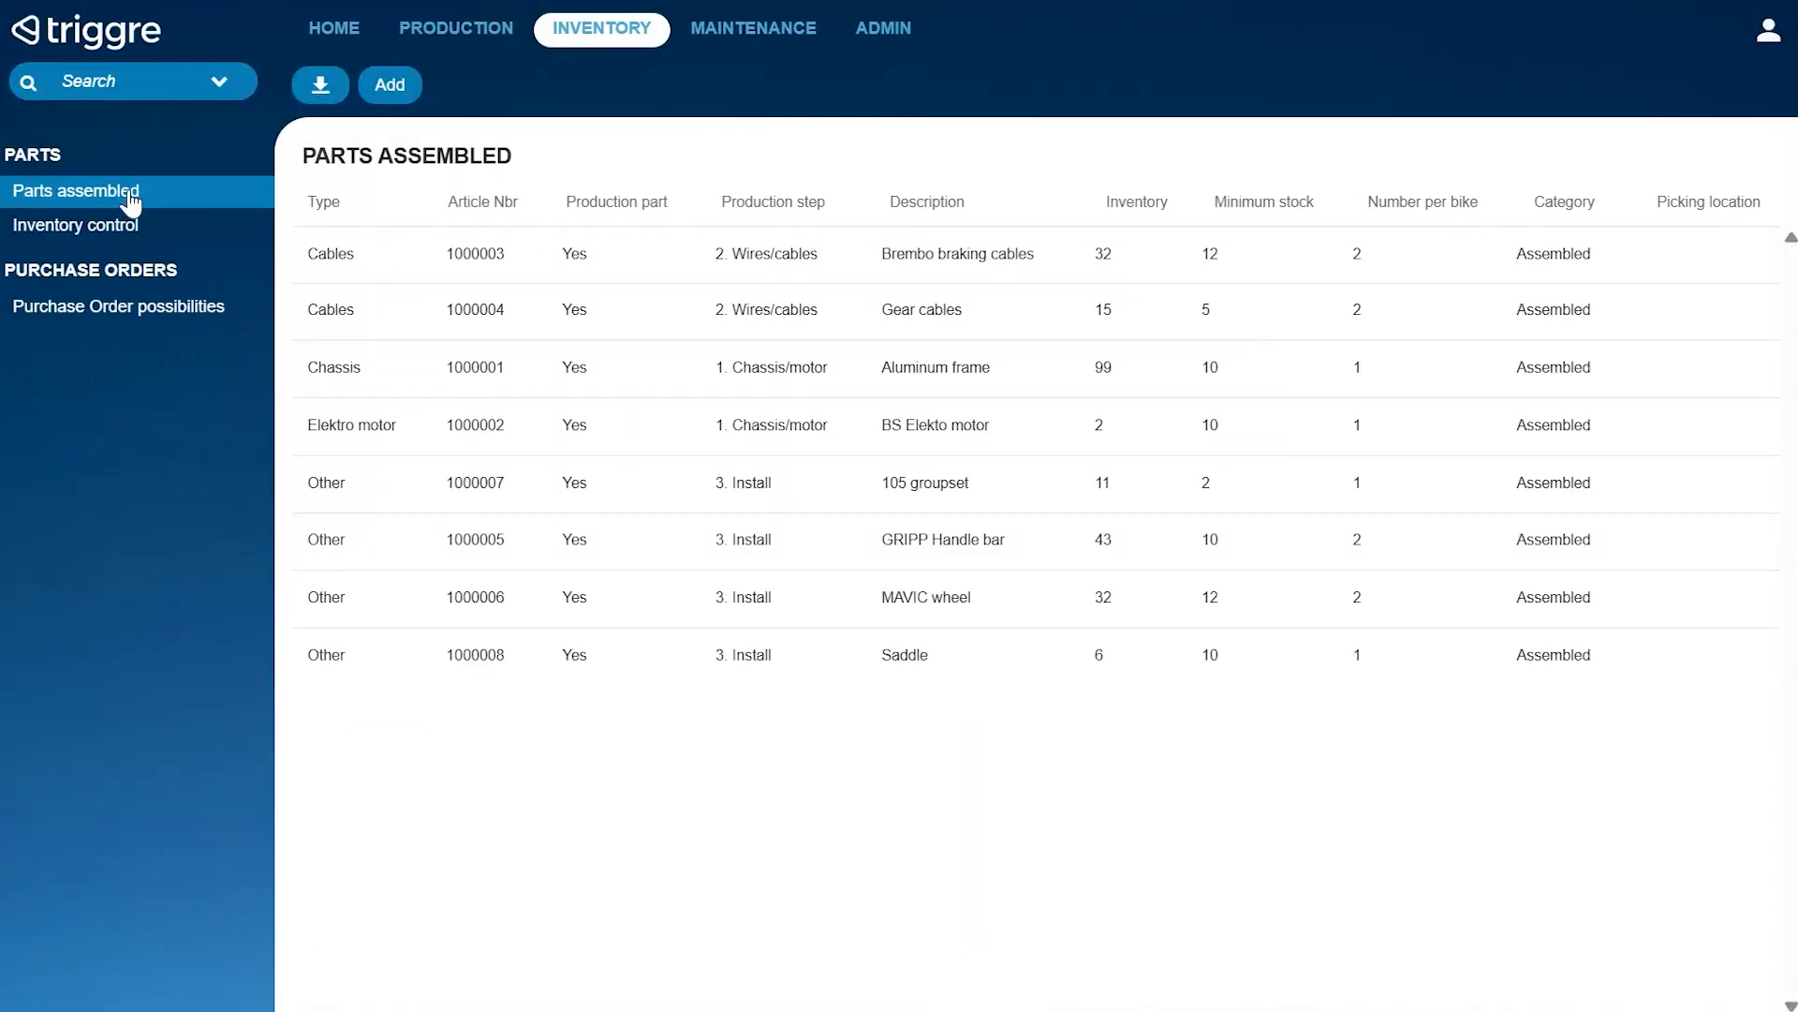
left_click(119, 227)
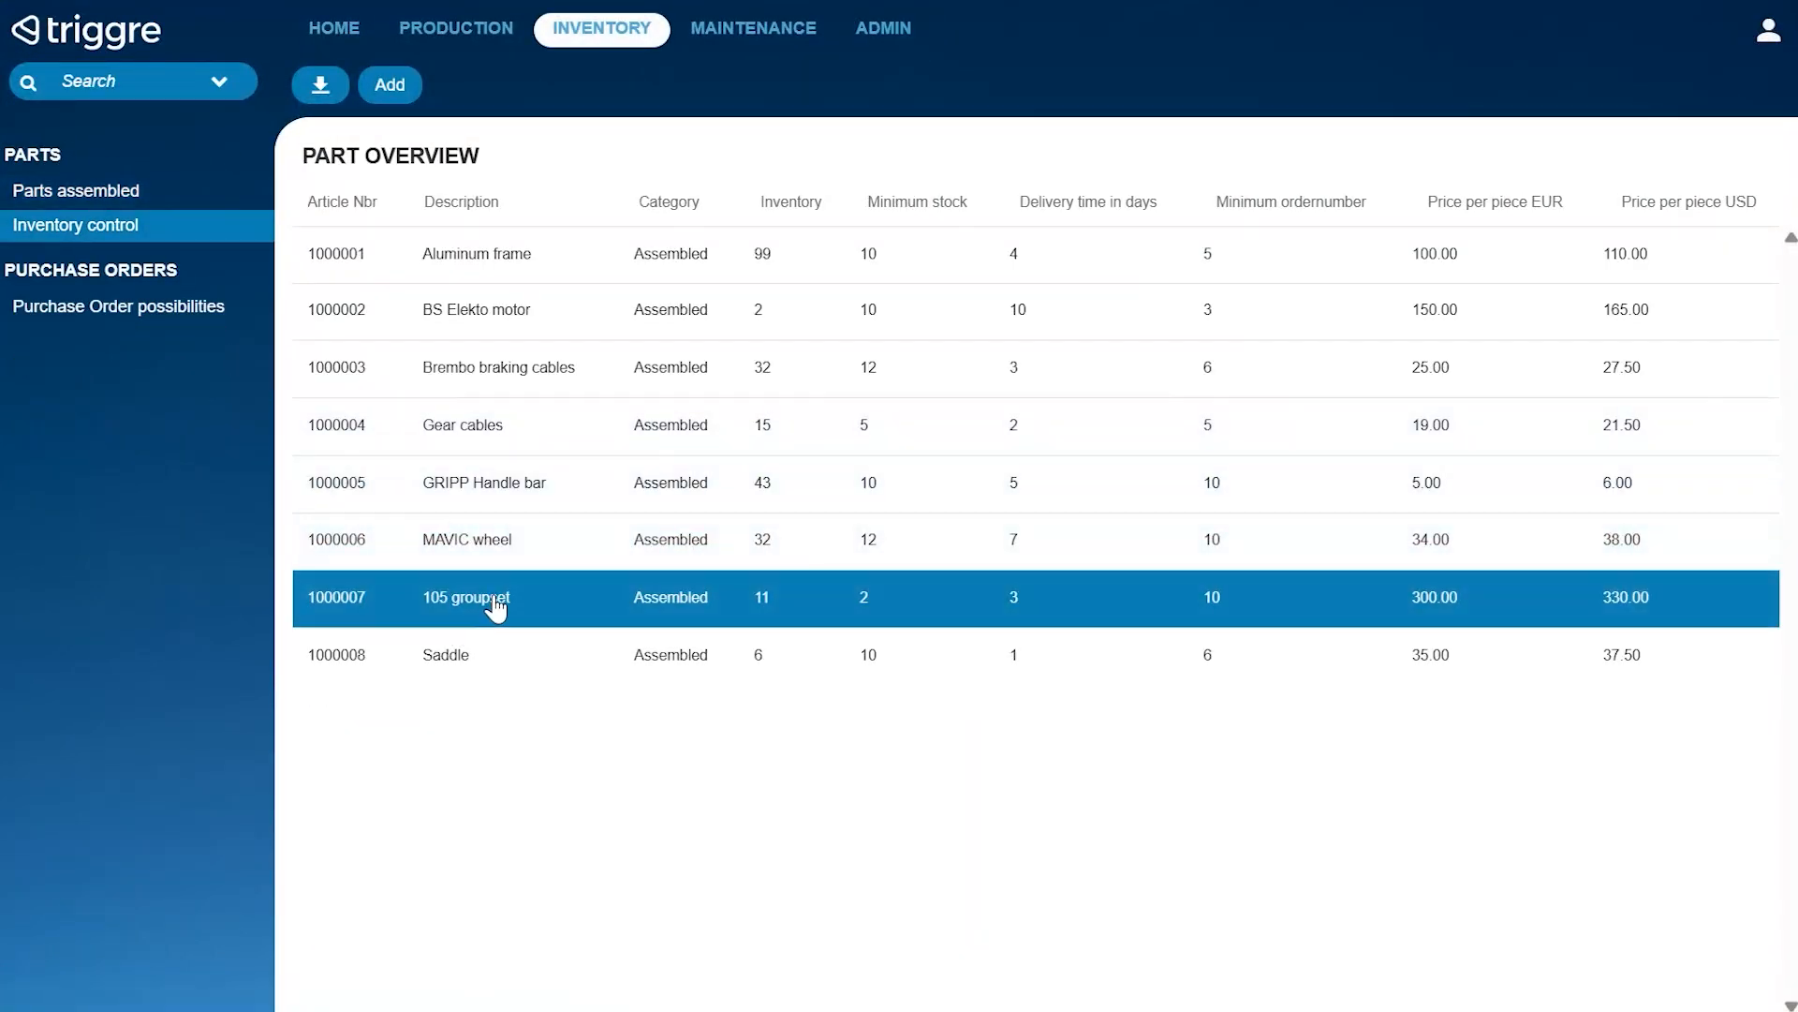
left_click(489, 665)
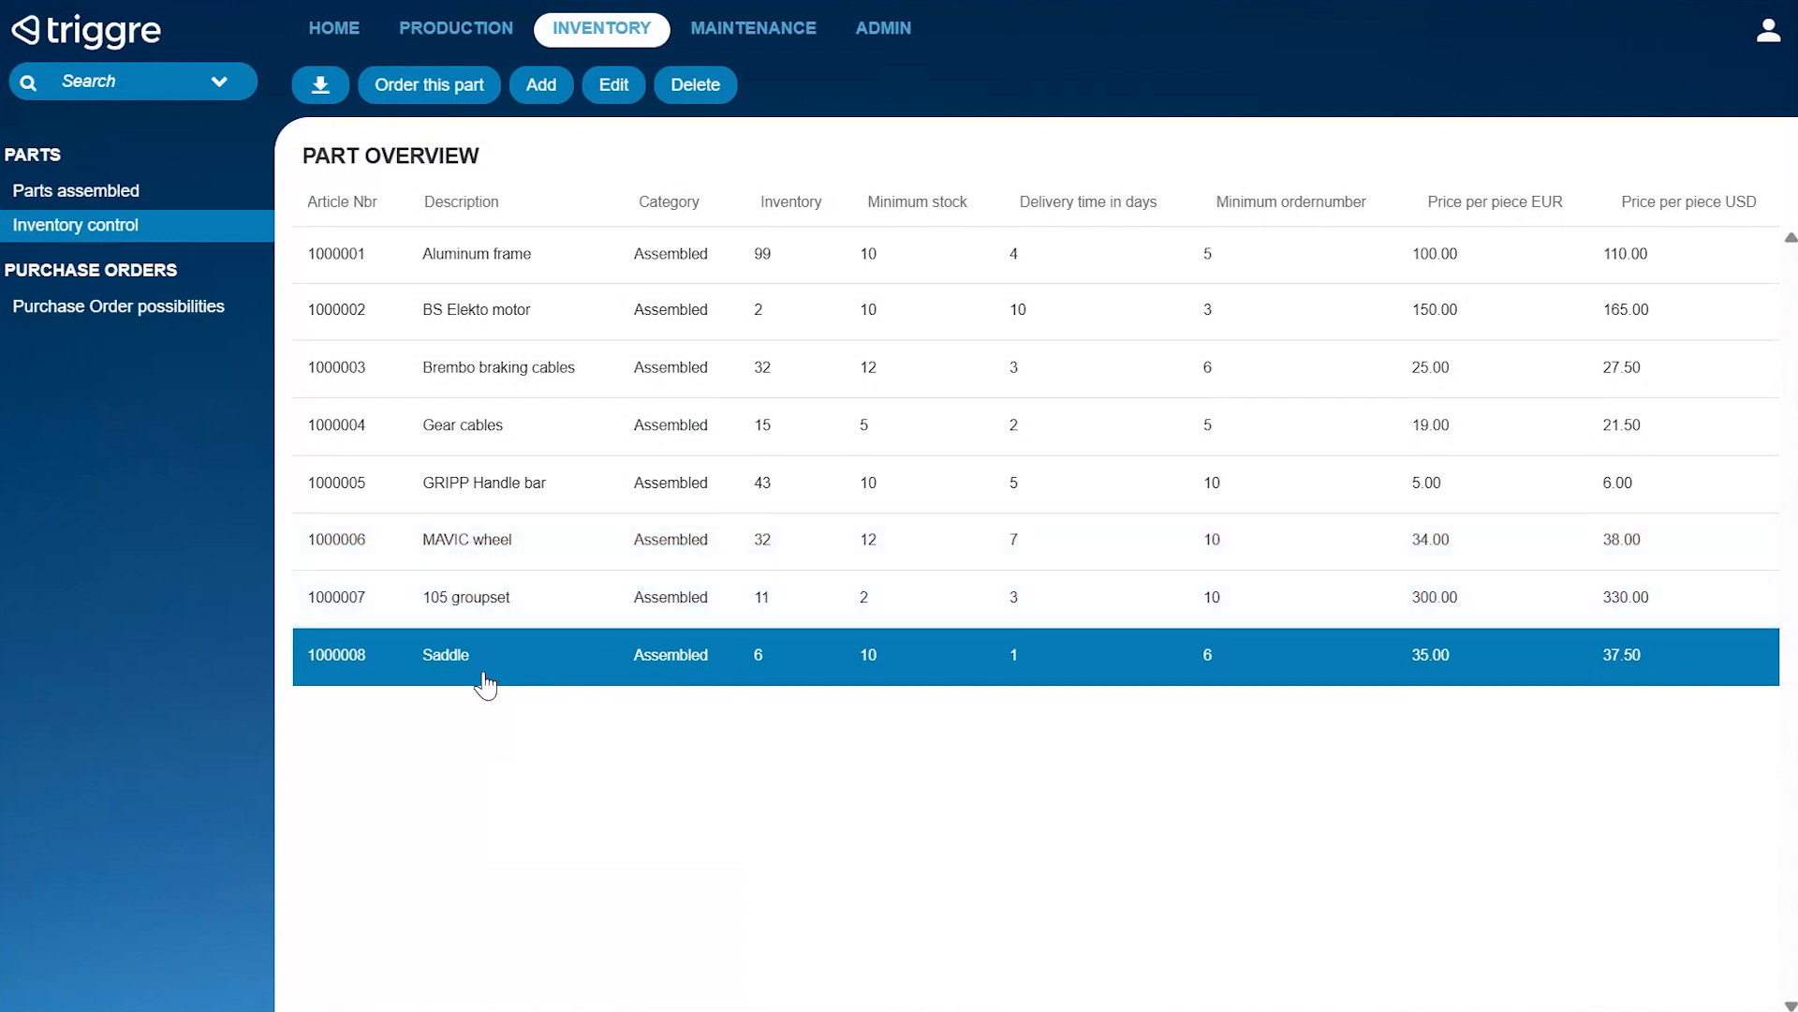
left_click(429, 94)
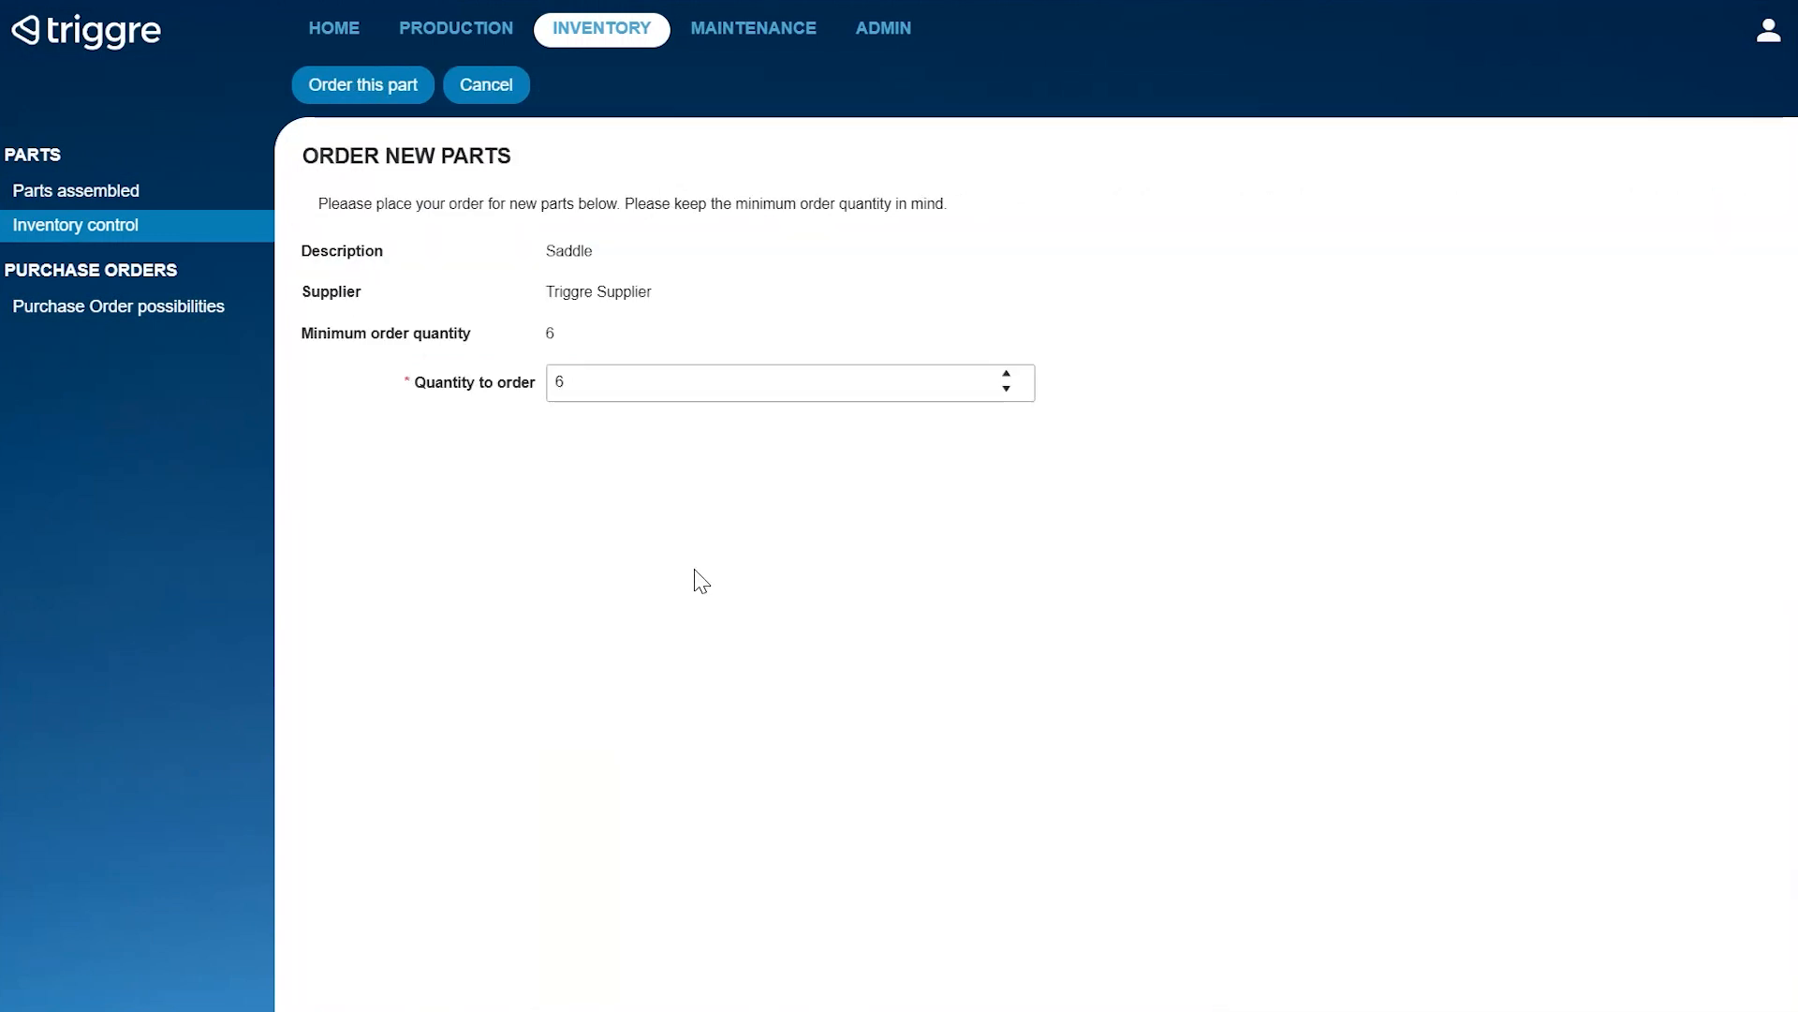
Step: Try to place the Saddle order with a quantity of 3
double_click(603, 384)
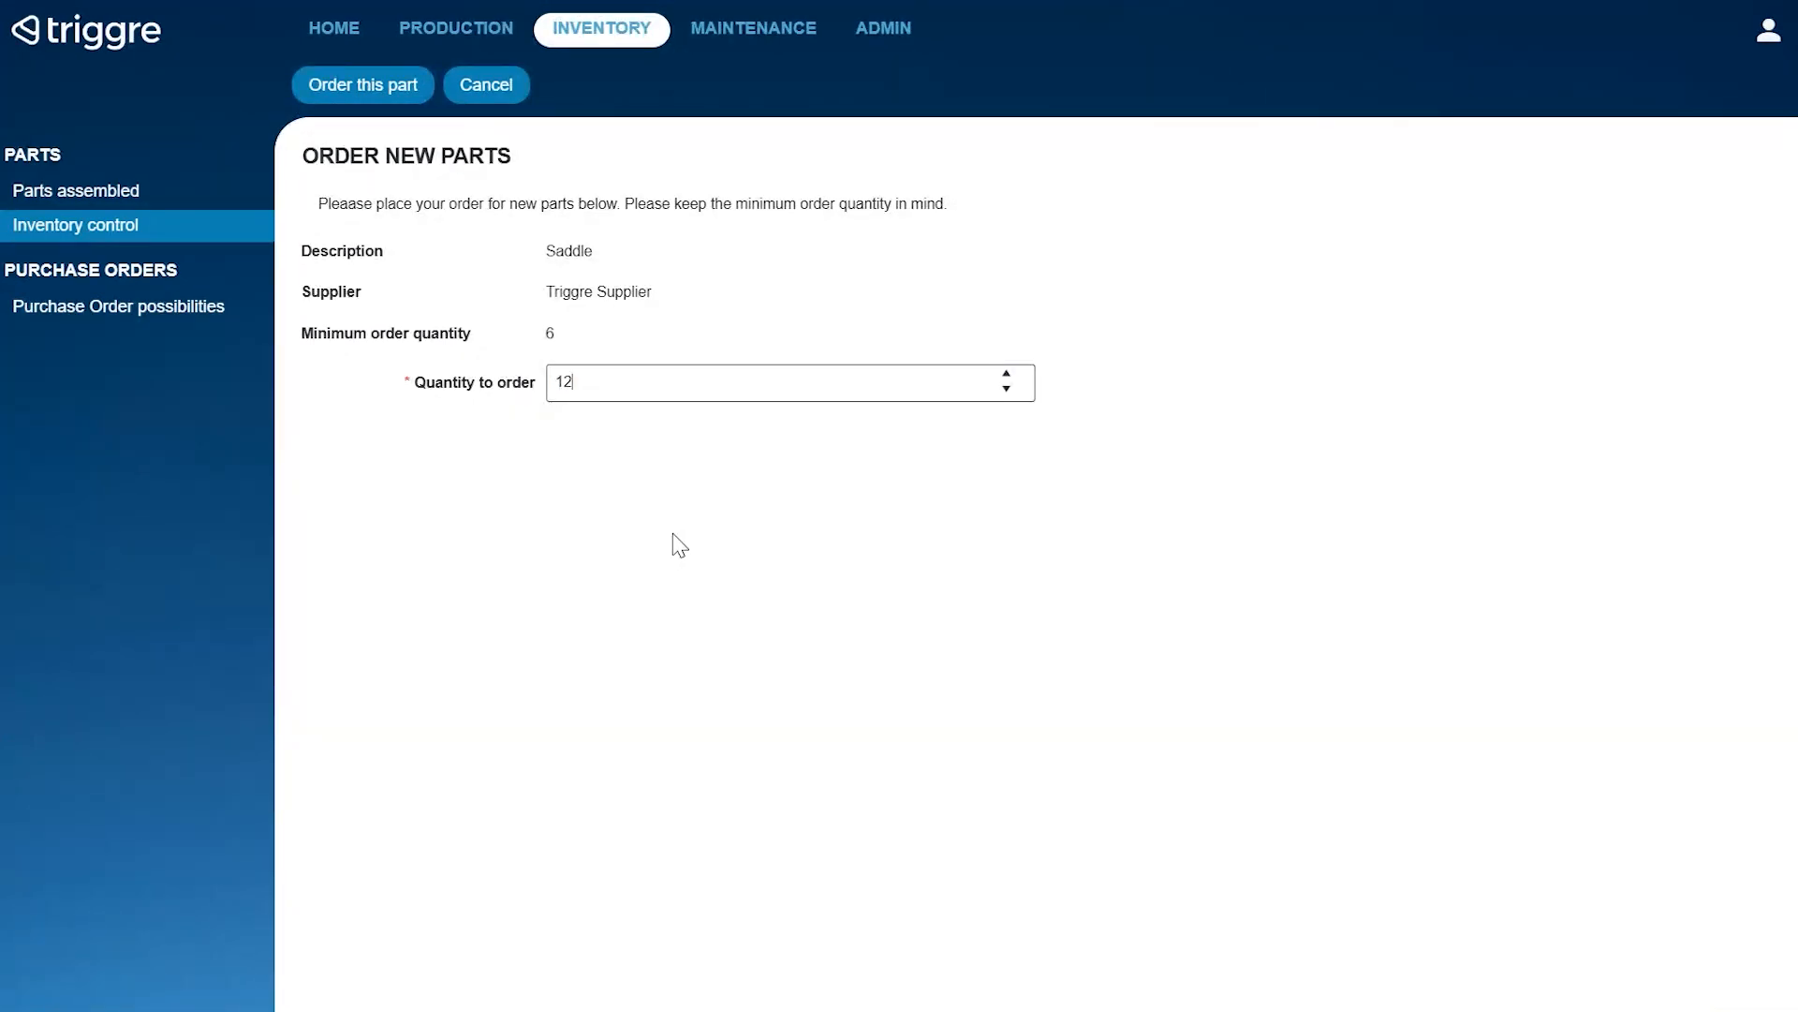
type("3")
left_click(363, 94)
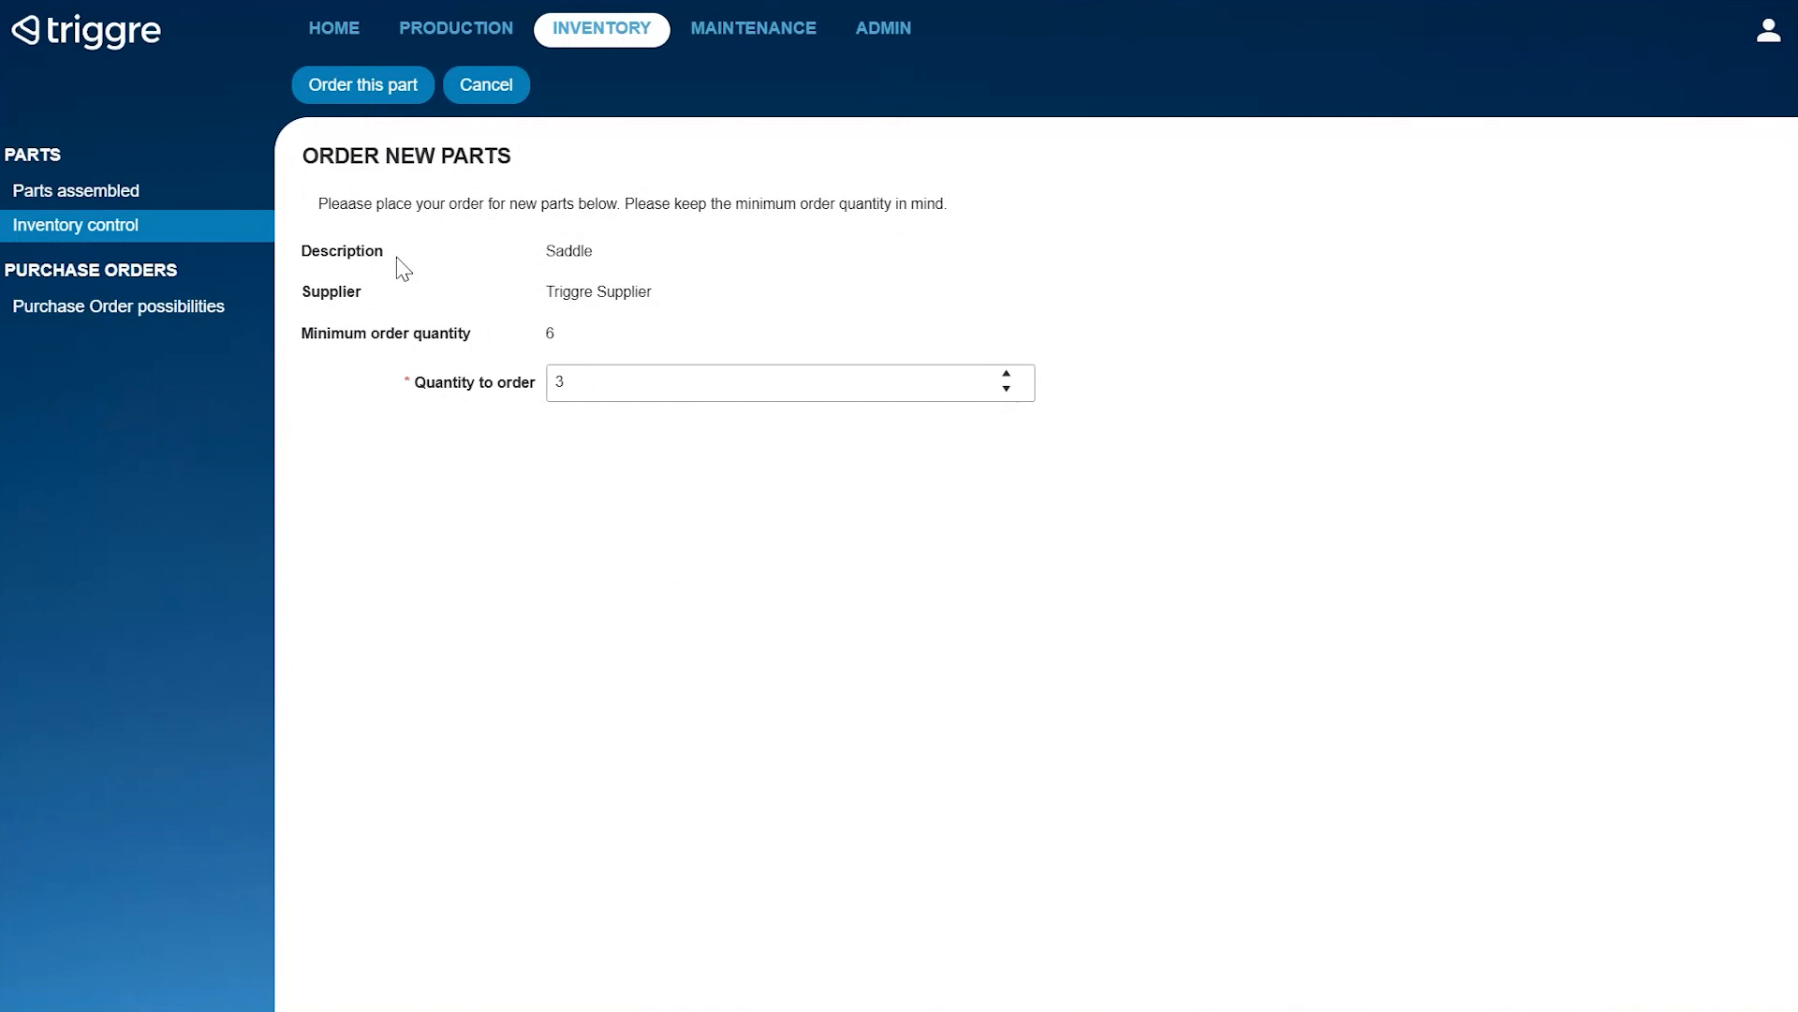
Step: Set the Saddle order quantity to 12 and place the order
double_click(610, 394)
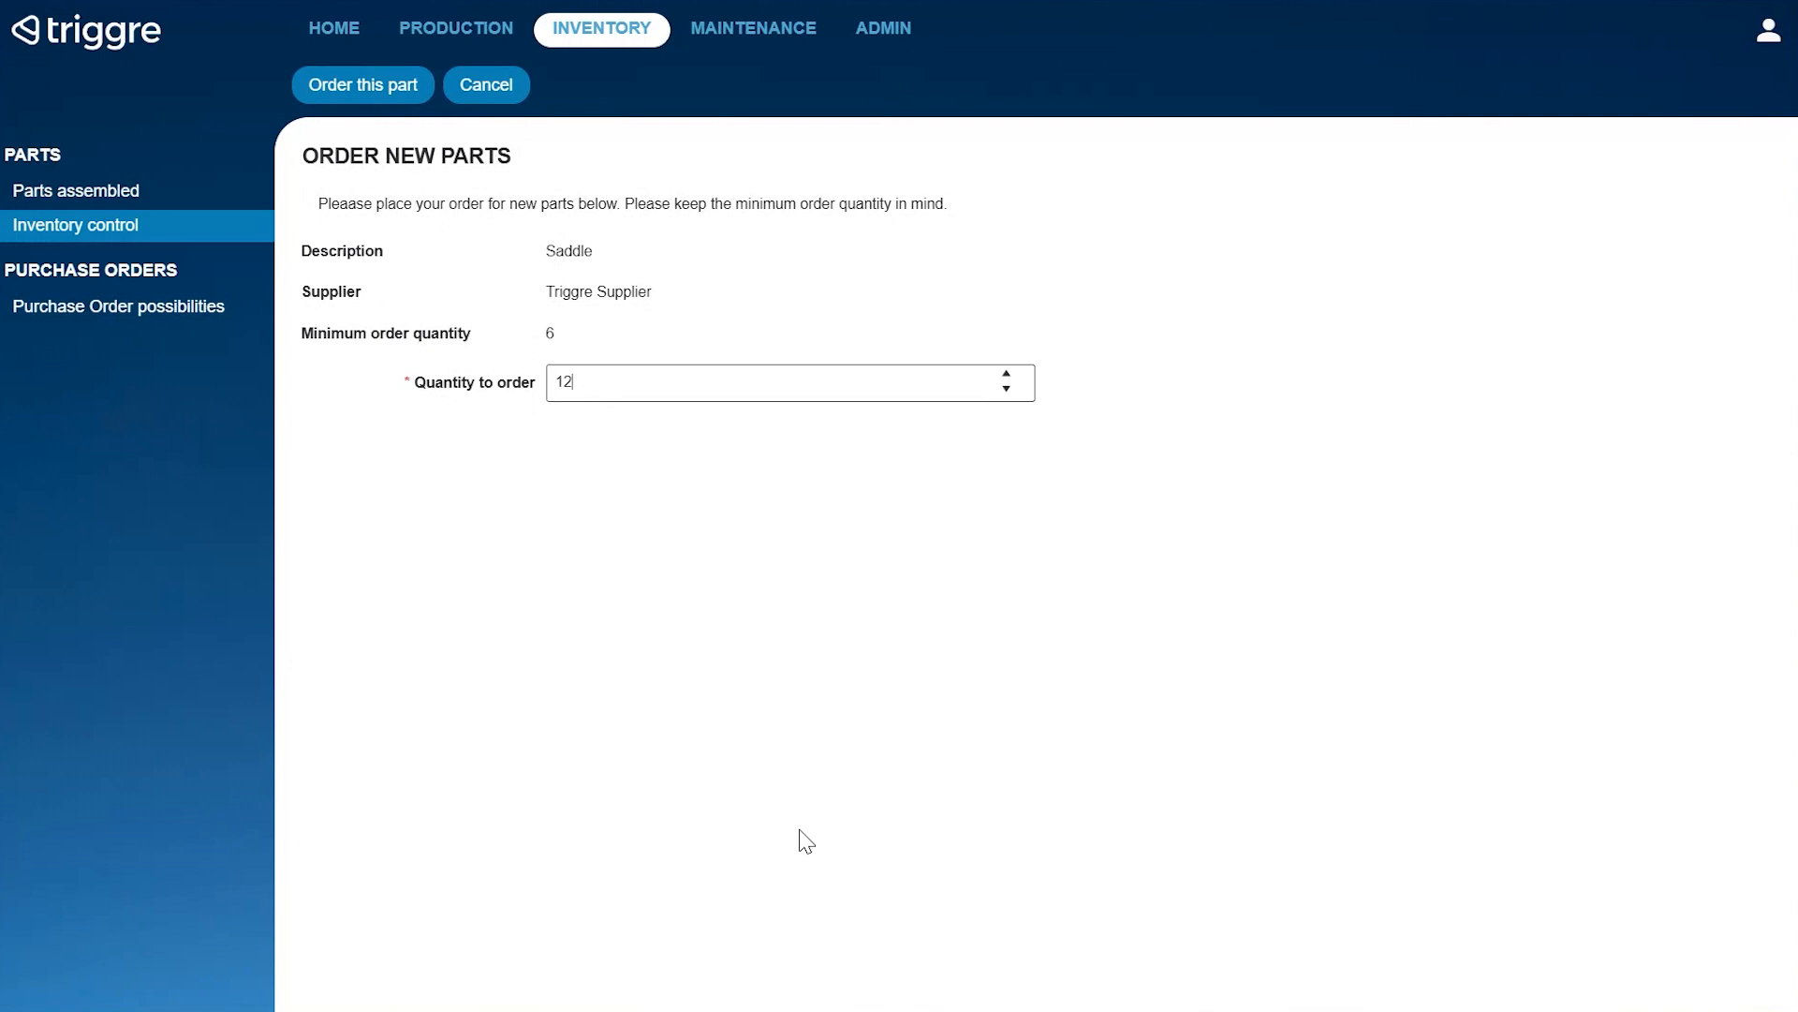
left_click(372, 90)
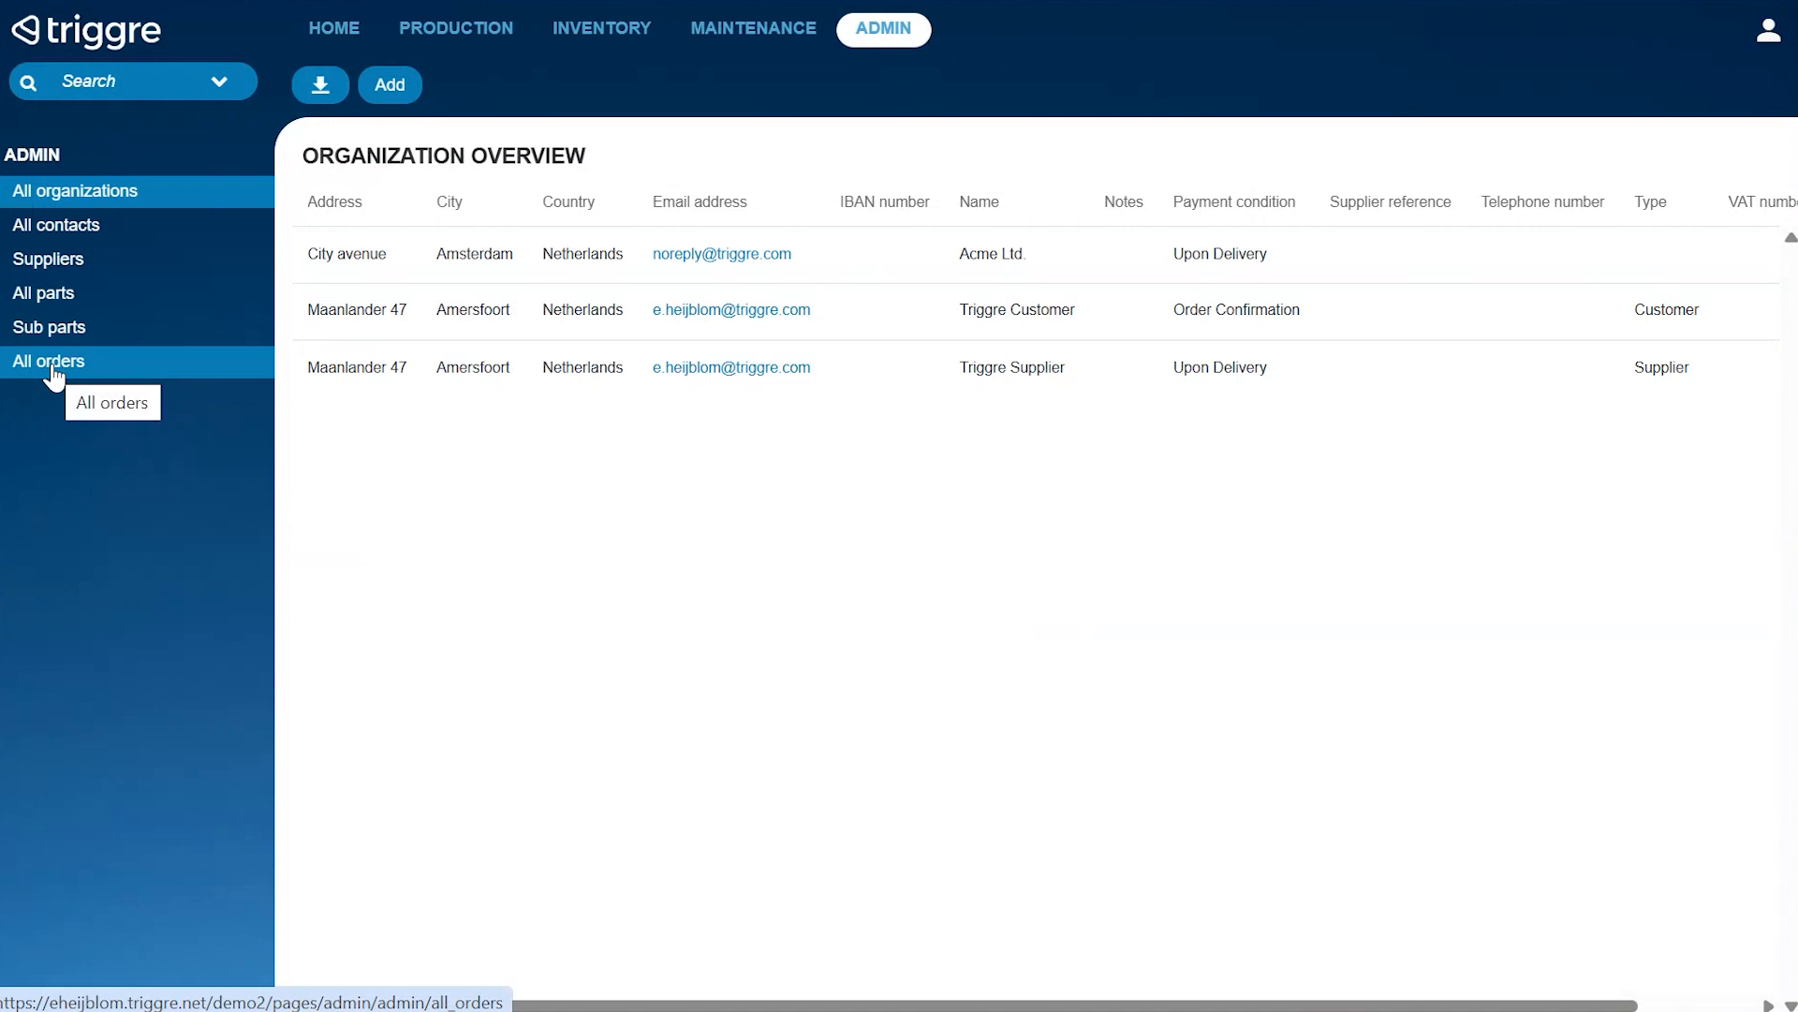
Step: Open the Saddle order's PDF document from the admin order overview and read its letter text and supplier address
left_click(59, 360)
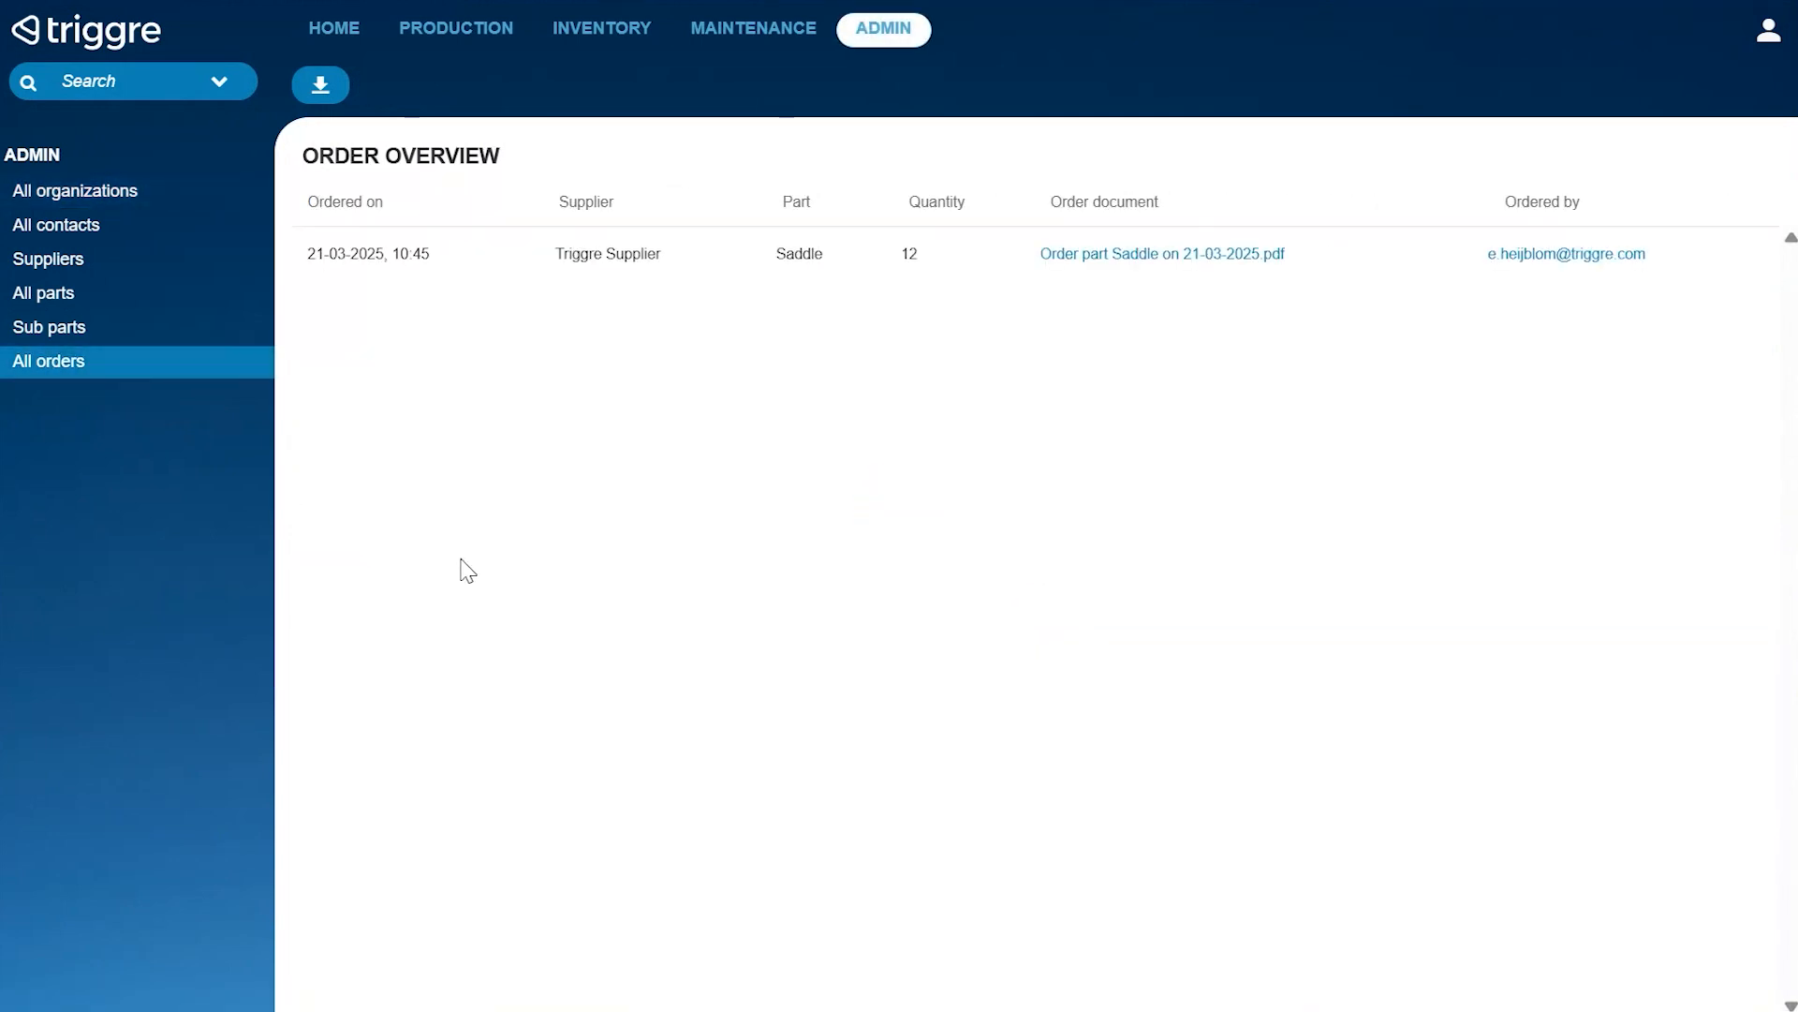
left_click(777, 248)
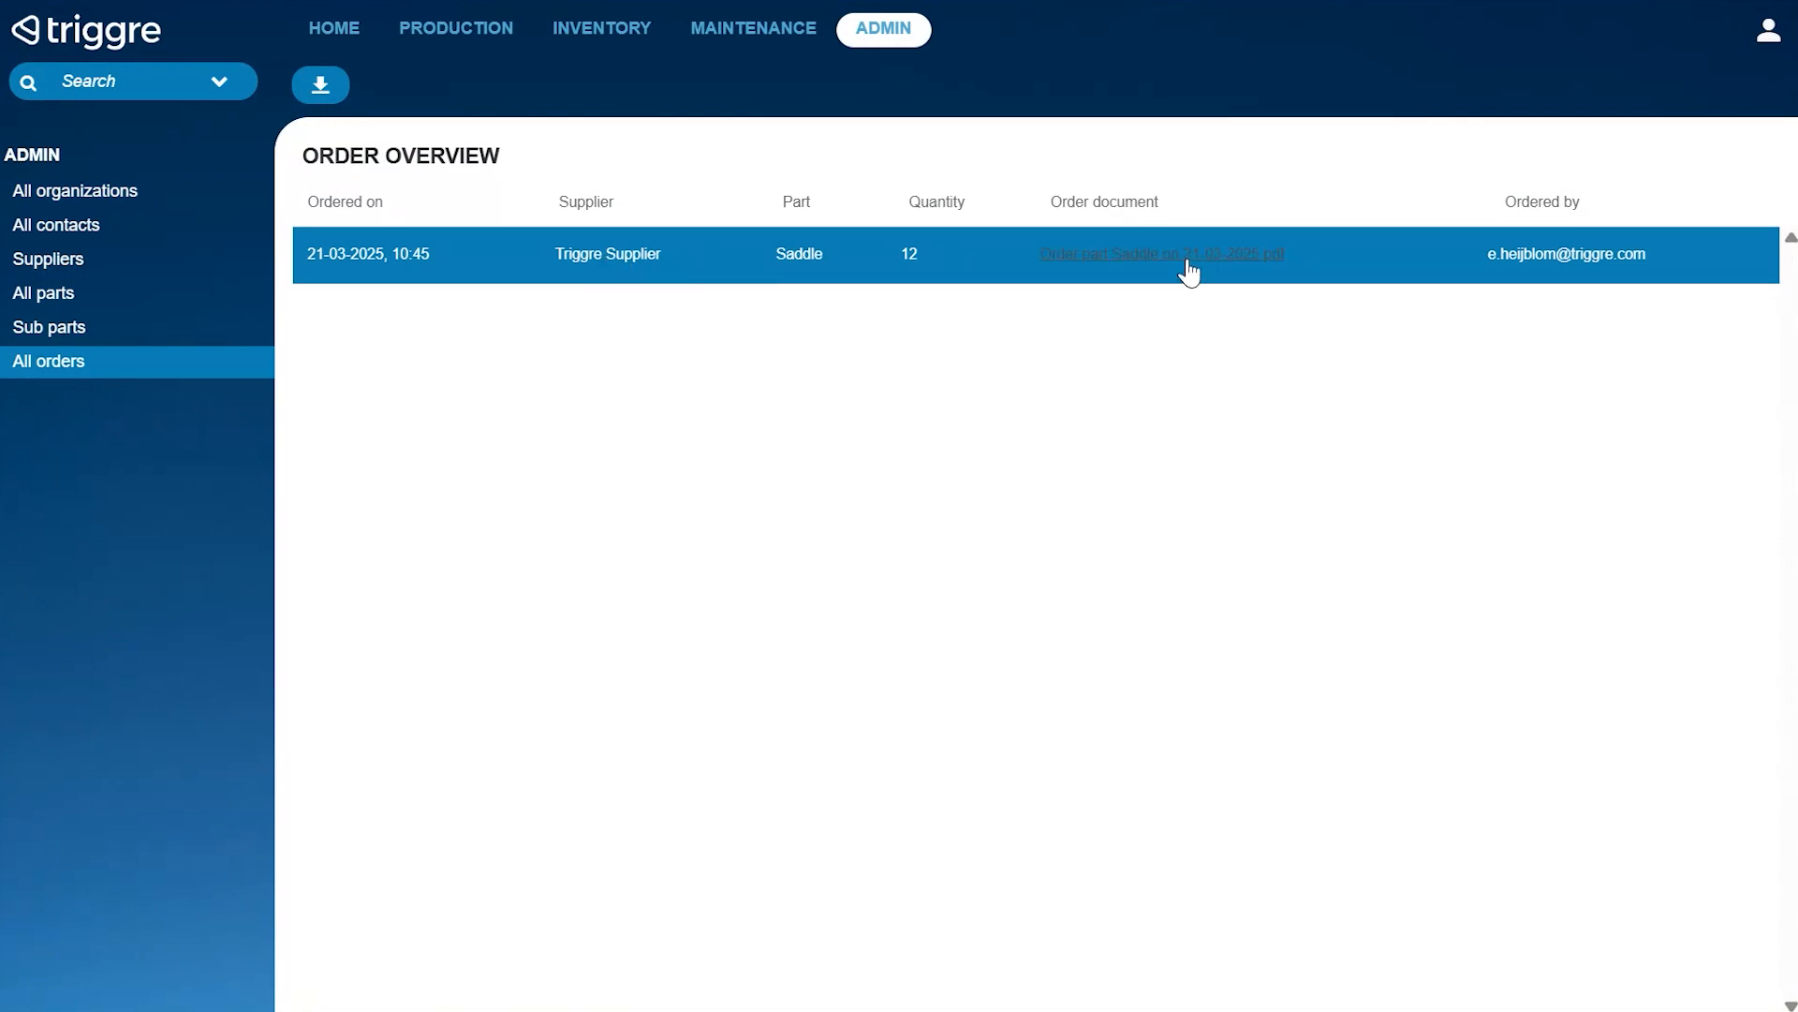
left_click(1133, 265)
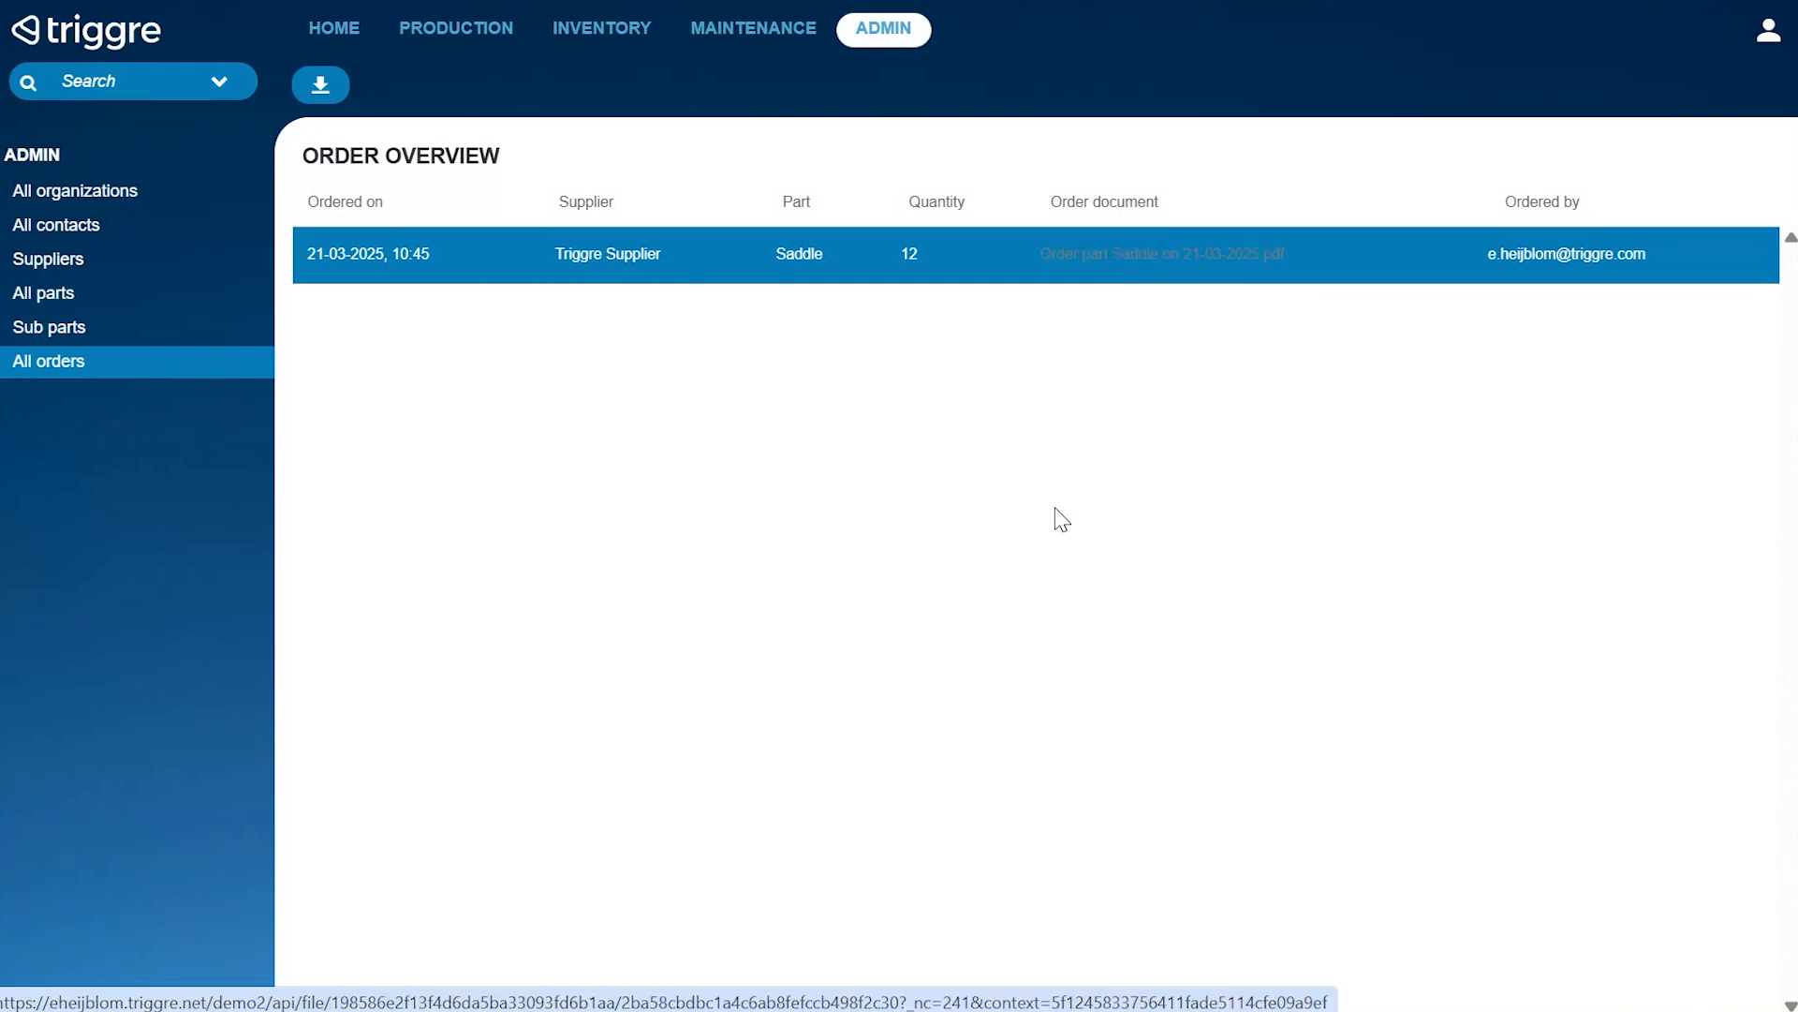
left_click(1471, 33)
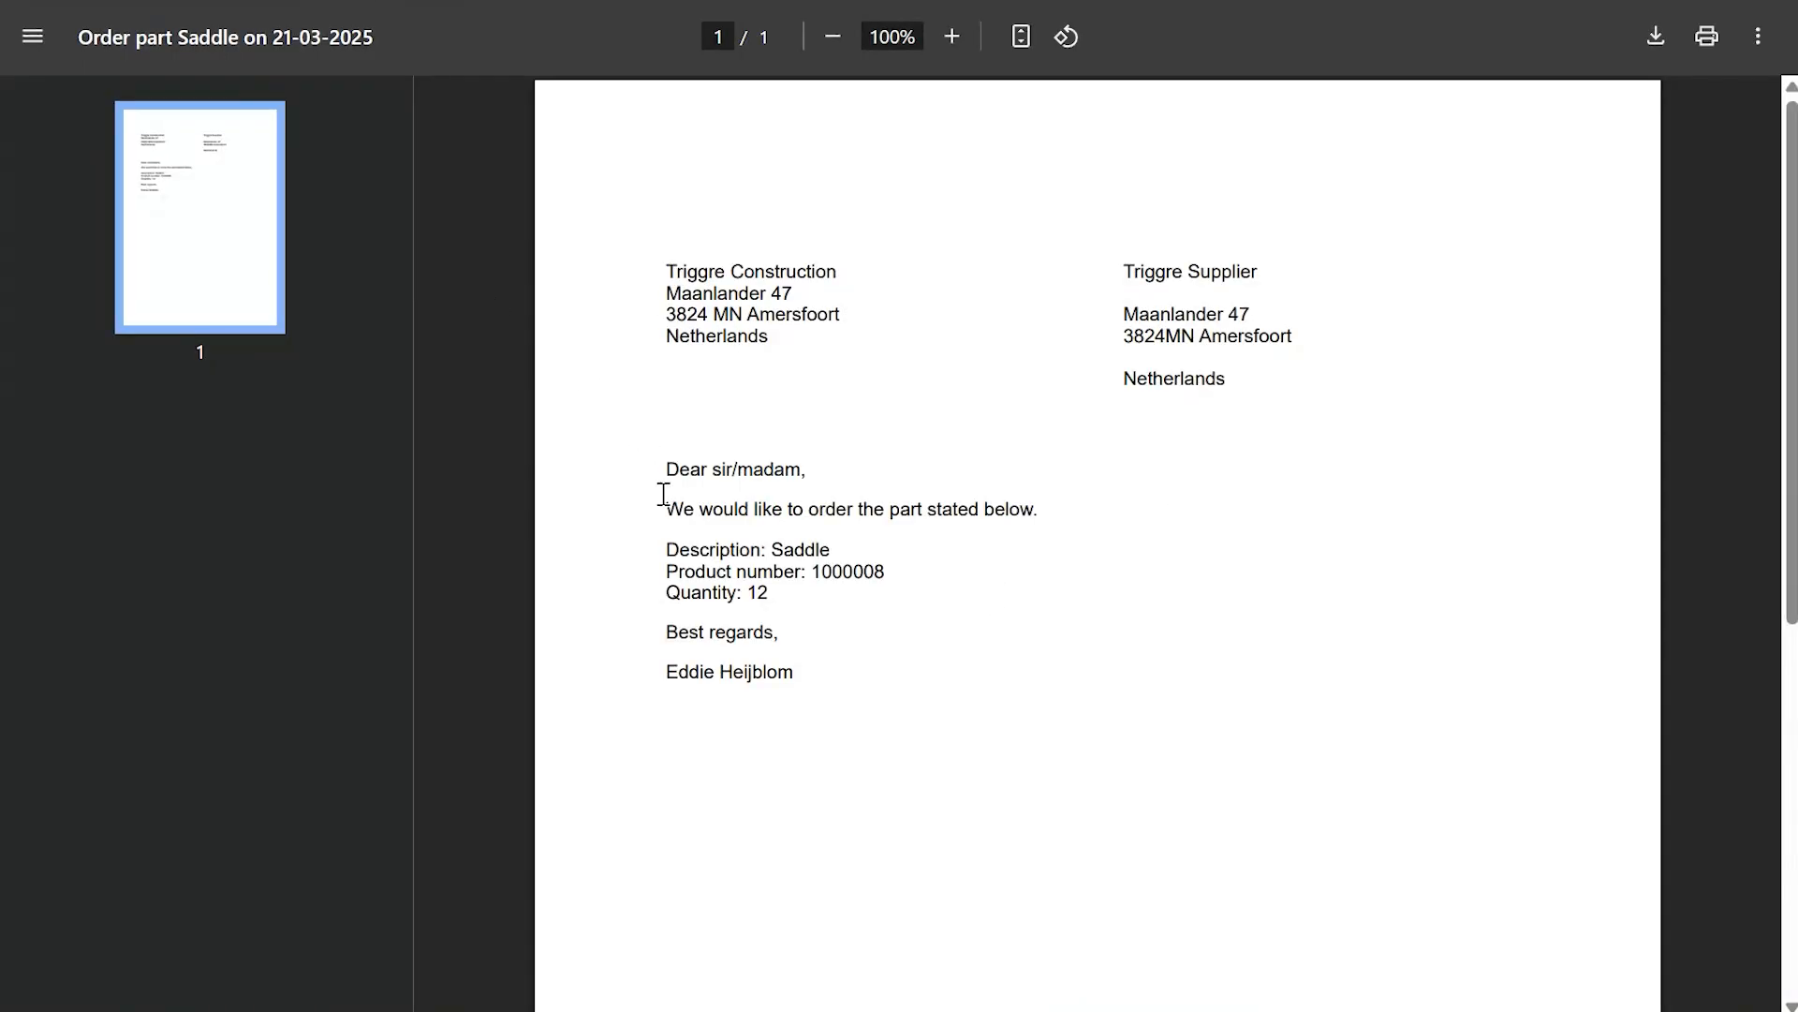
left_click_drag(705, 492, 787, 640)
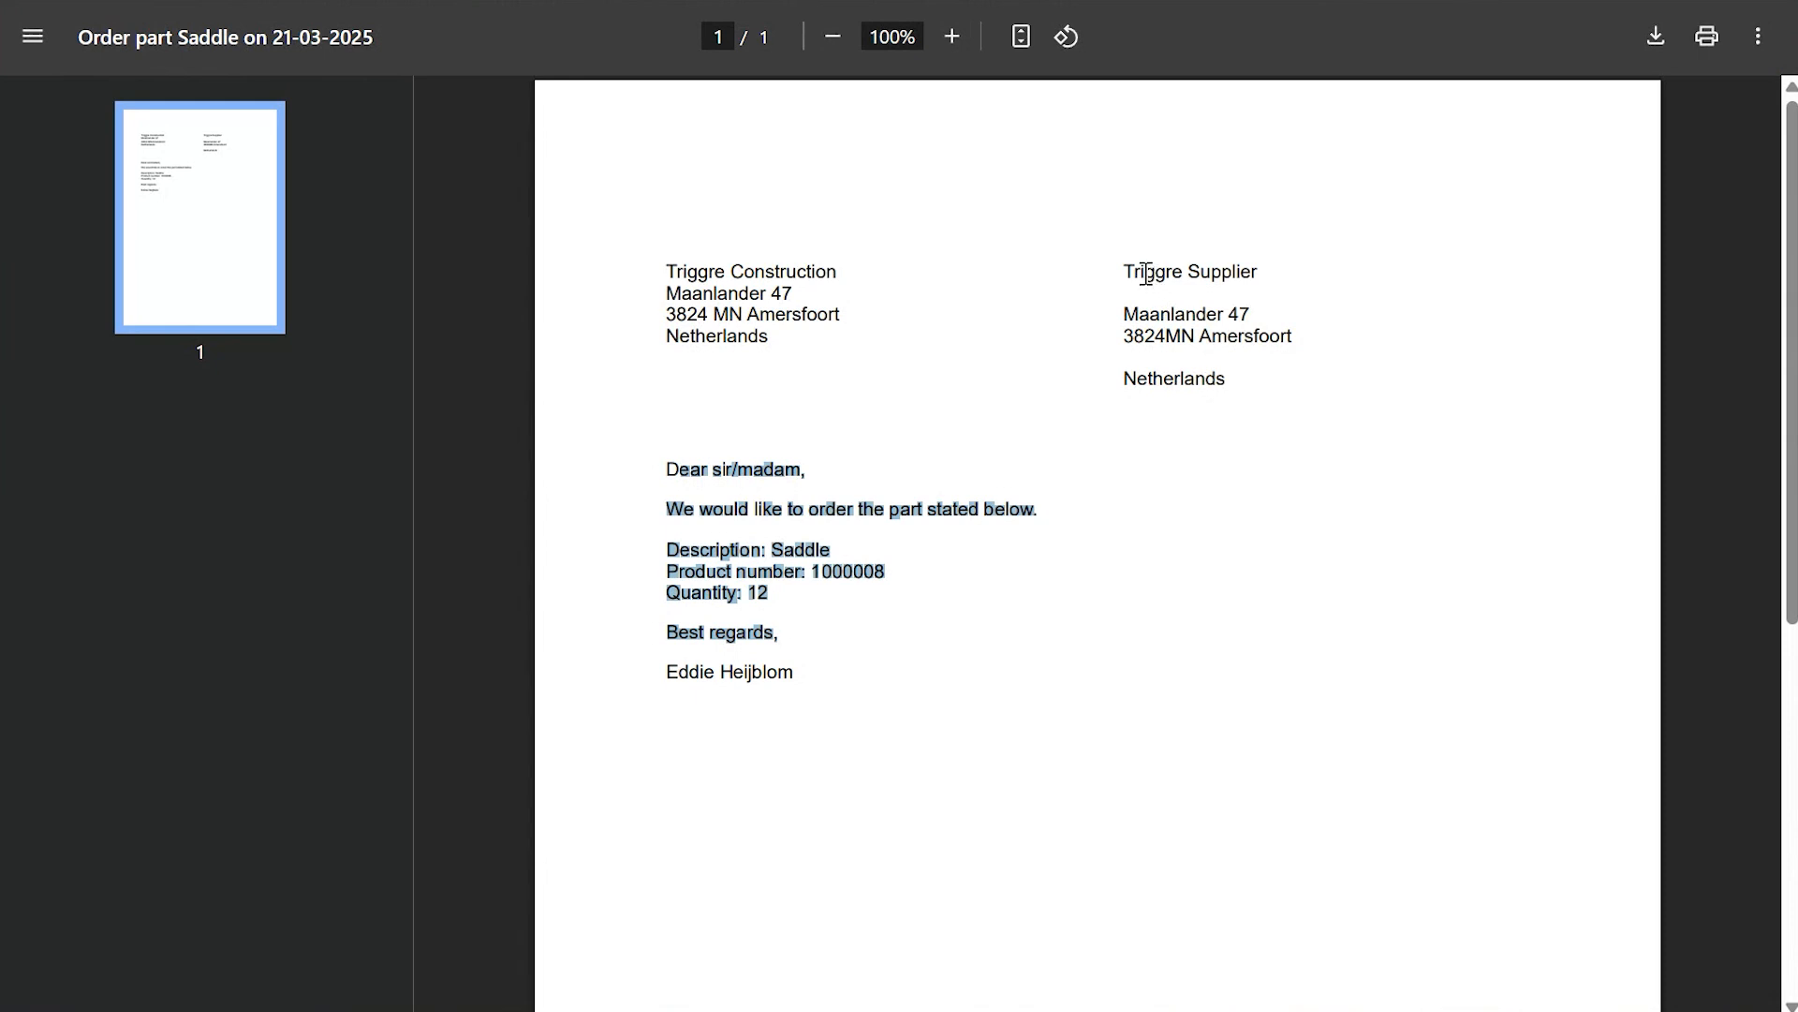
left_click_drag(1146, 273, 1232, 385)
left_click(1222, 477)
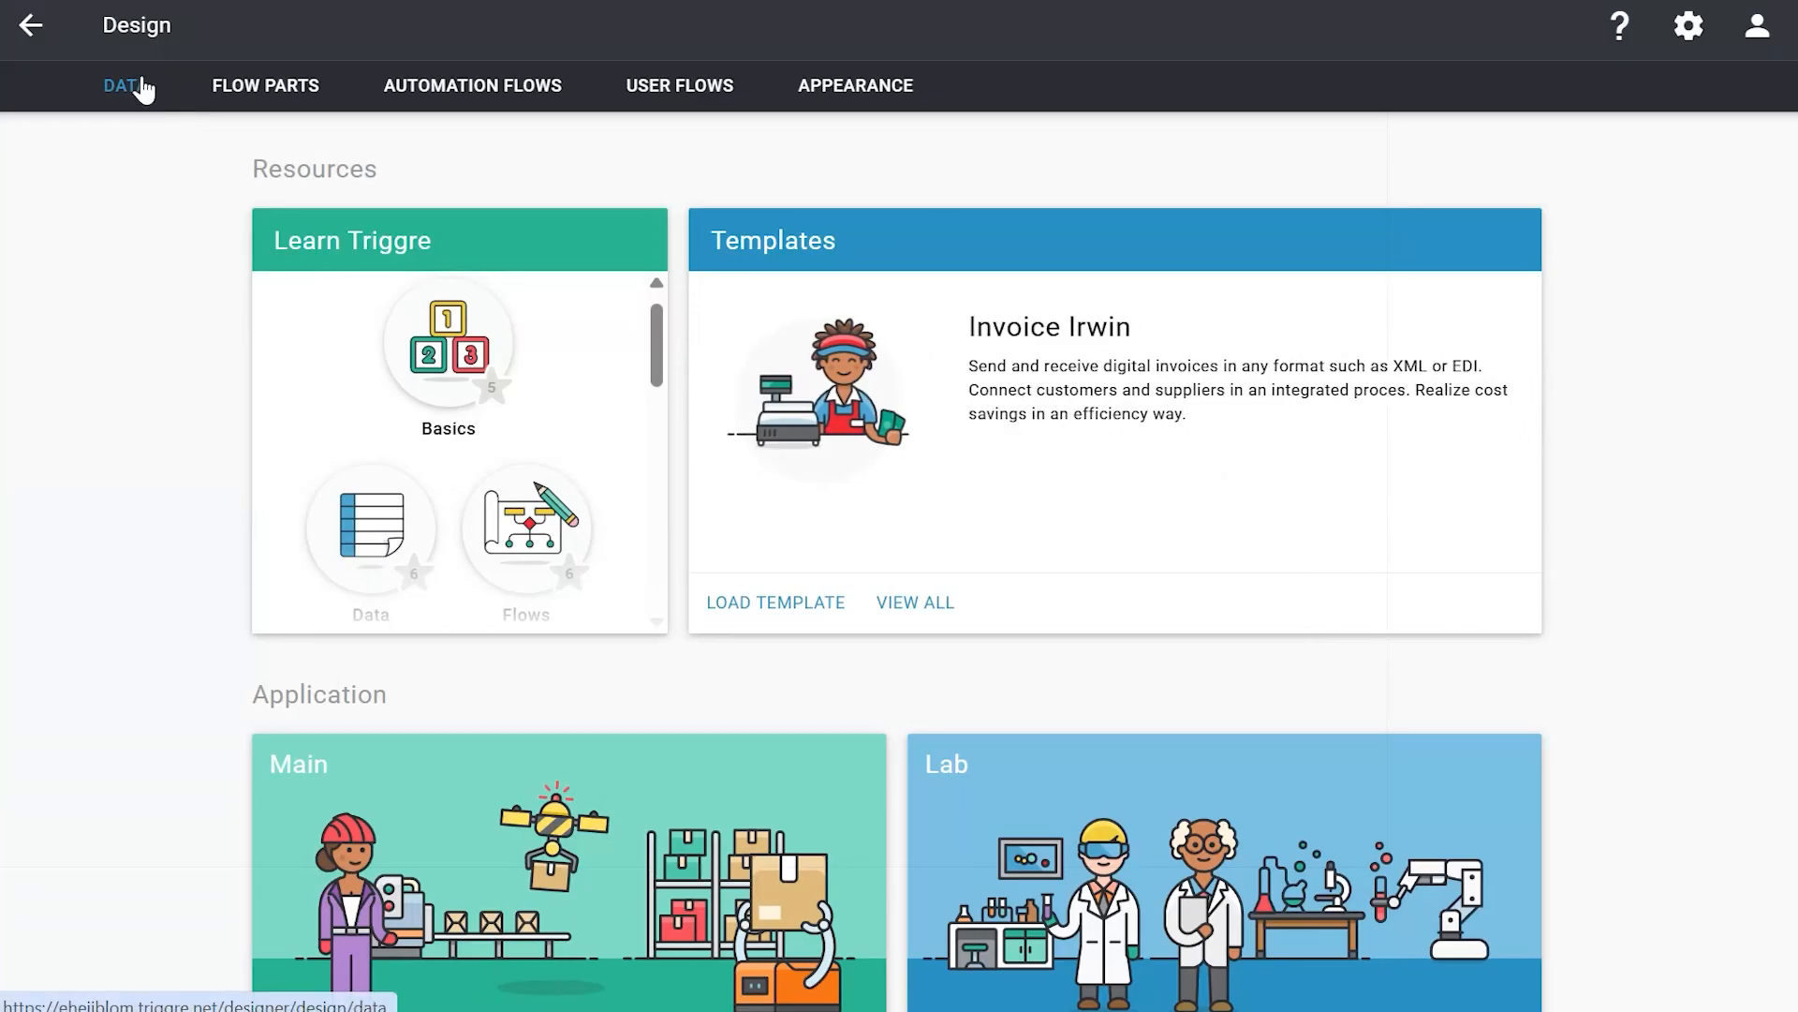
Step: Open the designer's data model, move the Order item closer to Part and expand it to examine its fields
left_click(136, 82)
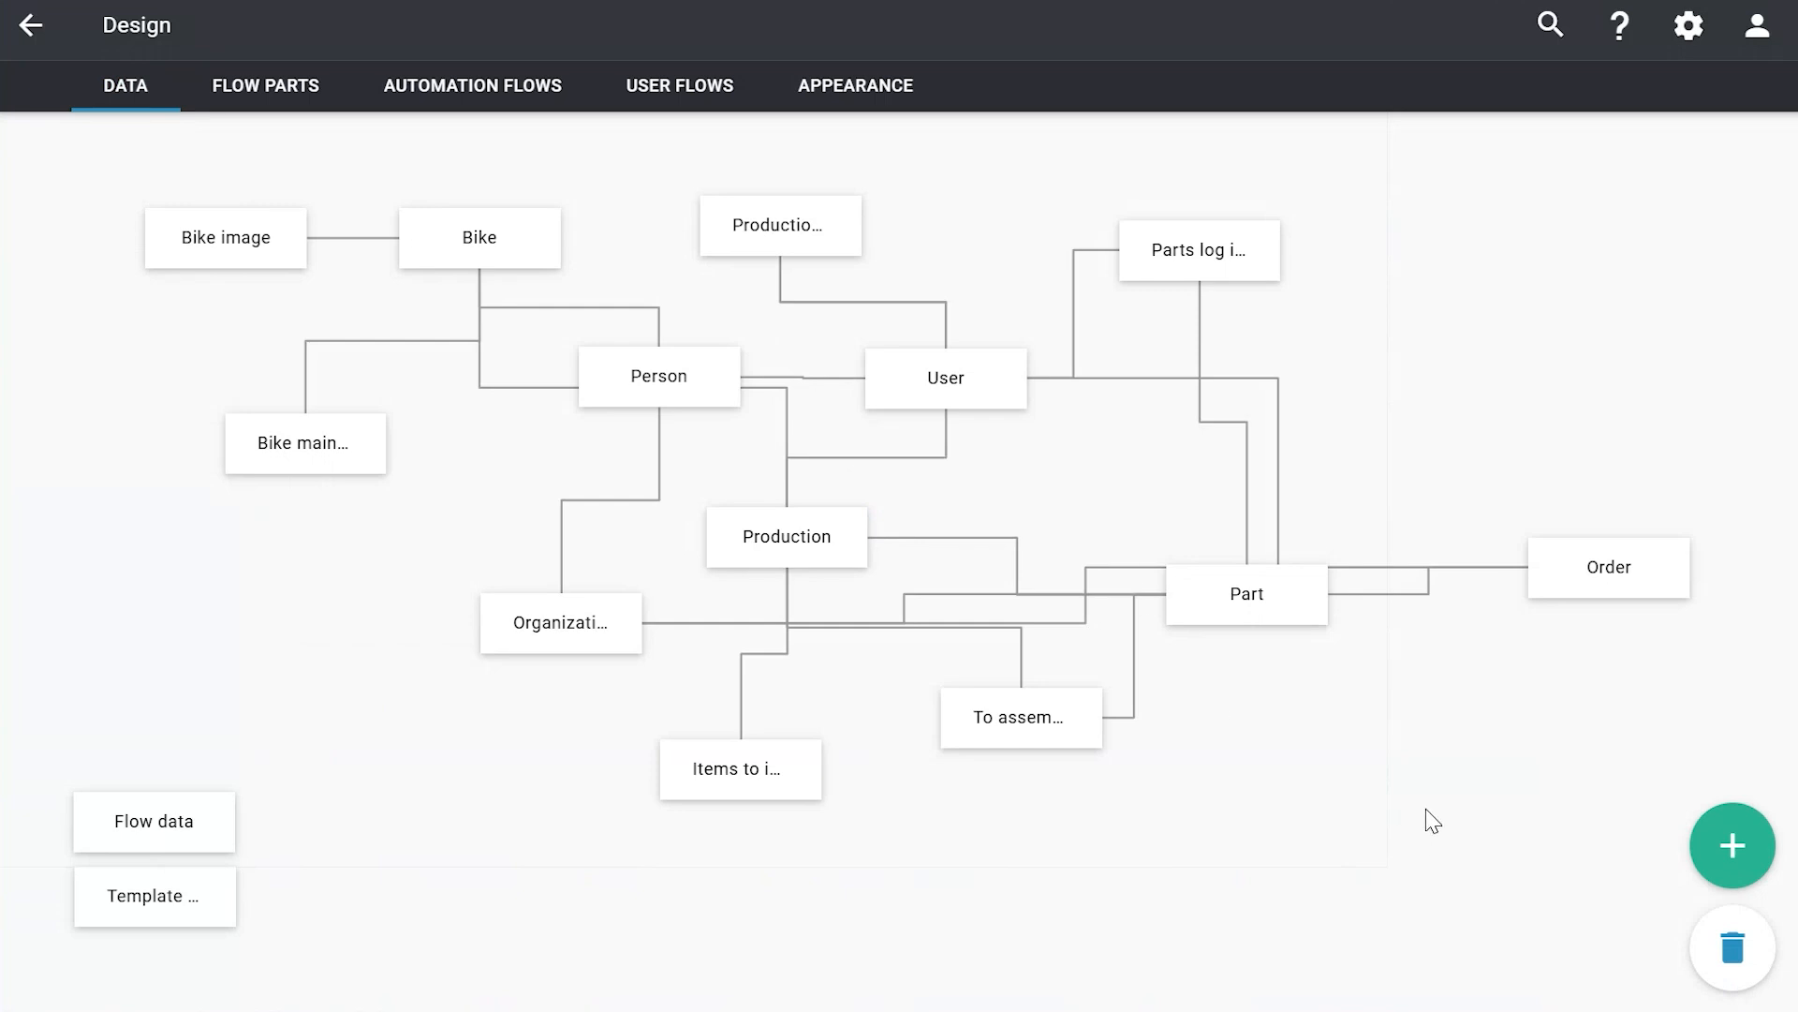
left_click_drag(1426, 810, 1242, 777)
left_click_drag(1423, 582, 1356, 650)
left_click(1346, 667)
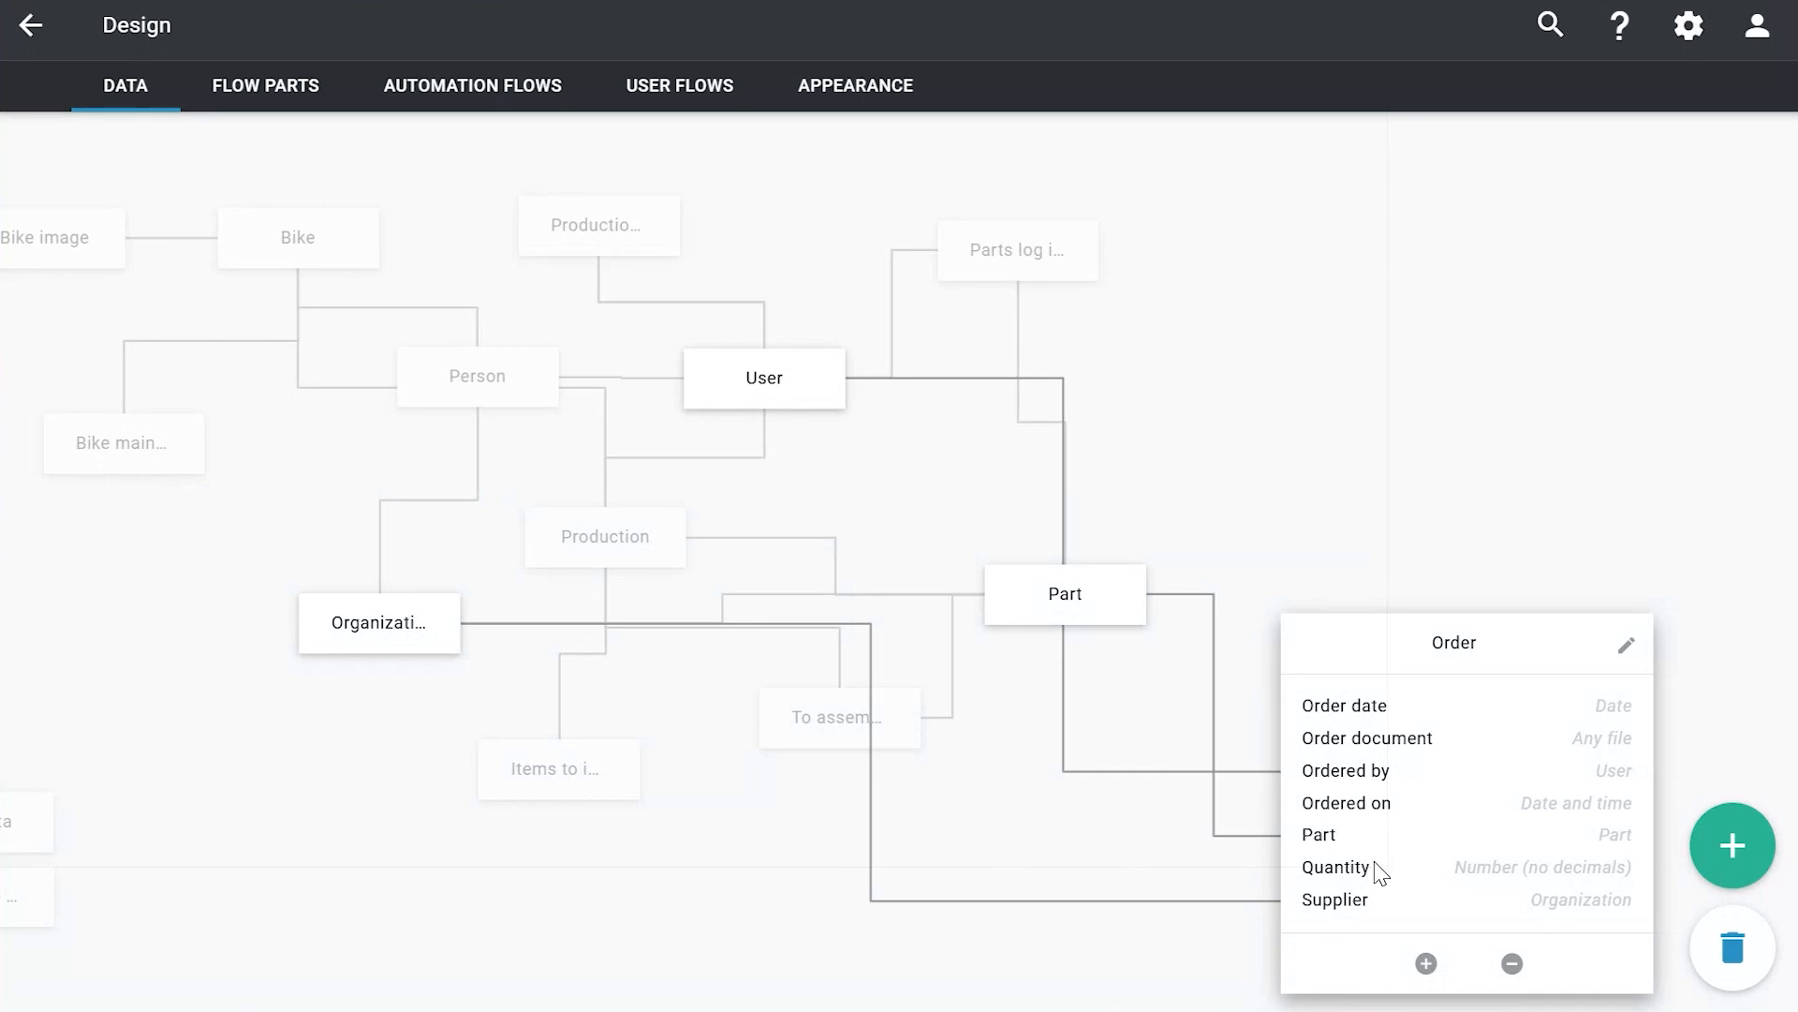
left_click(975, 851)
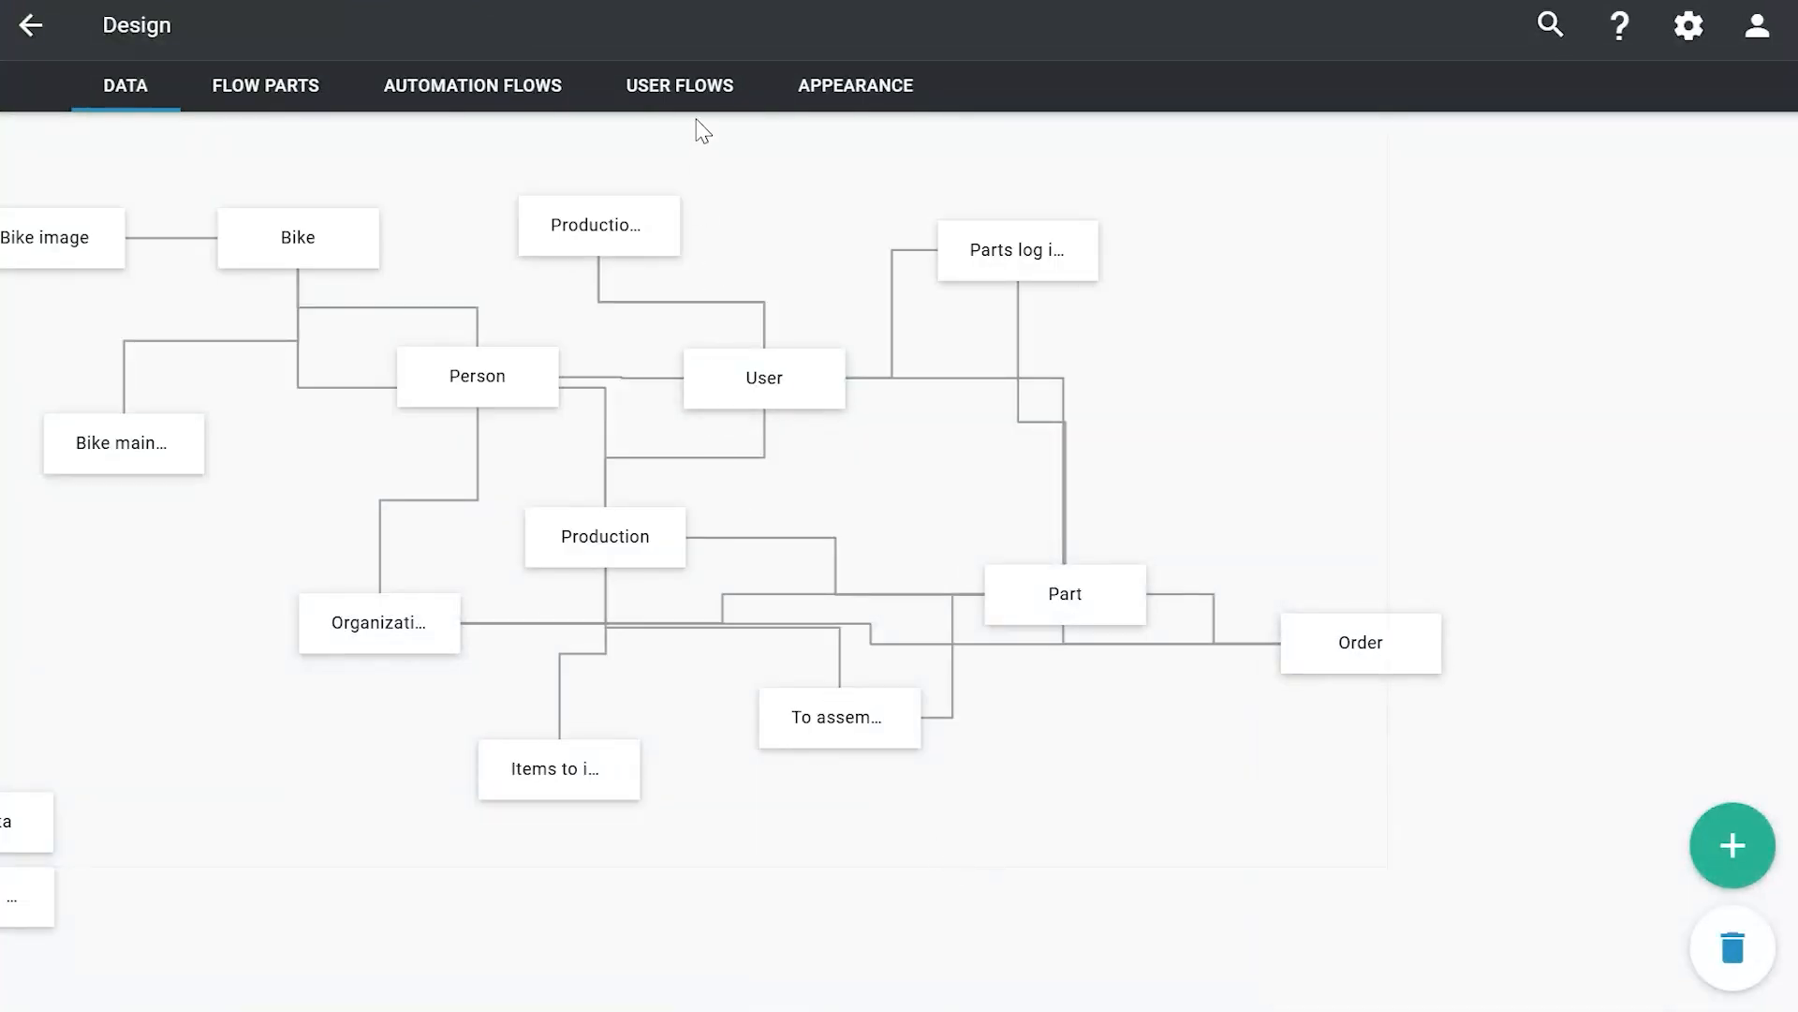
Step: Search the user flows for "inv", examine the part-ordering branch of the Inventory control flow and close the flow and search
left_click(679, 85)
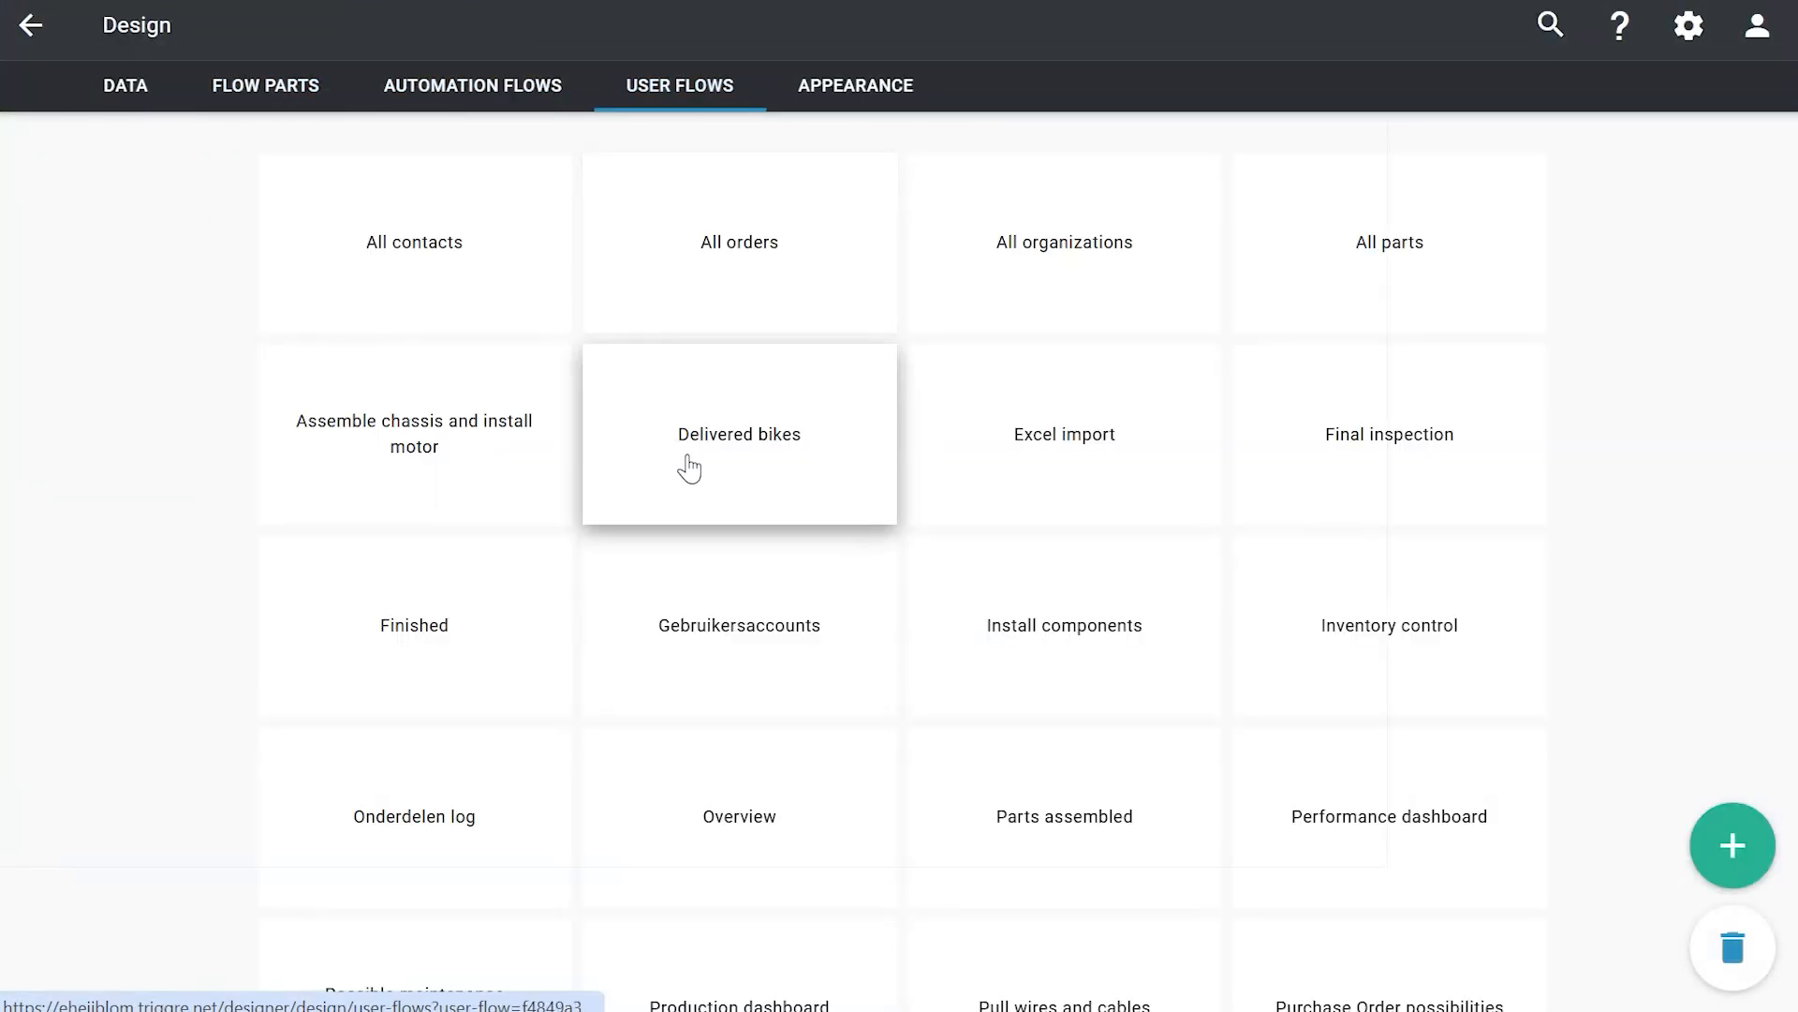
type("inv")
left_click(462, 241)
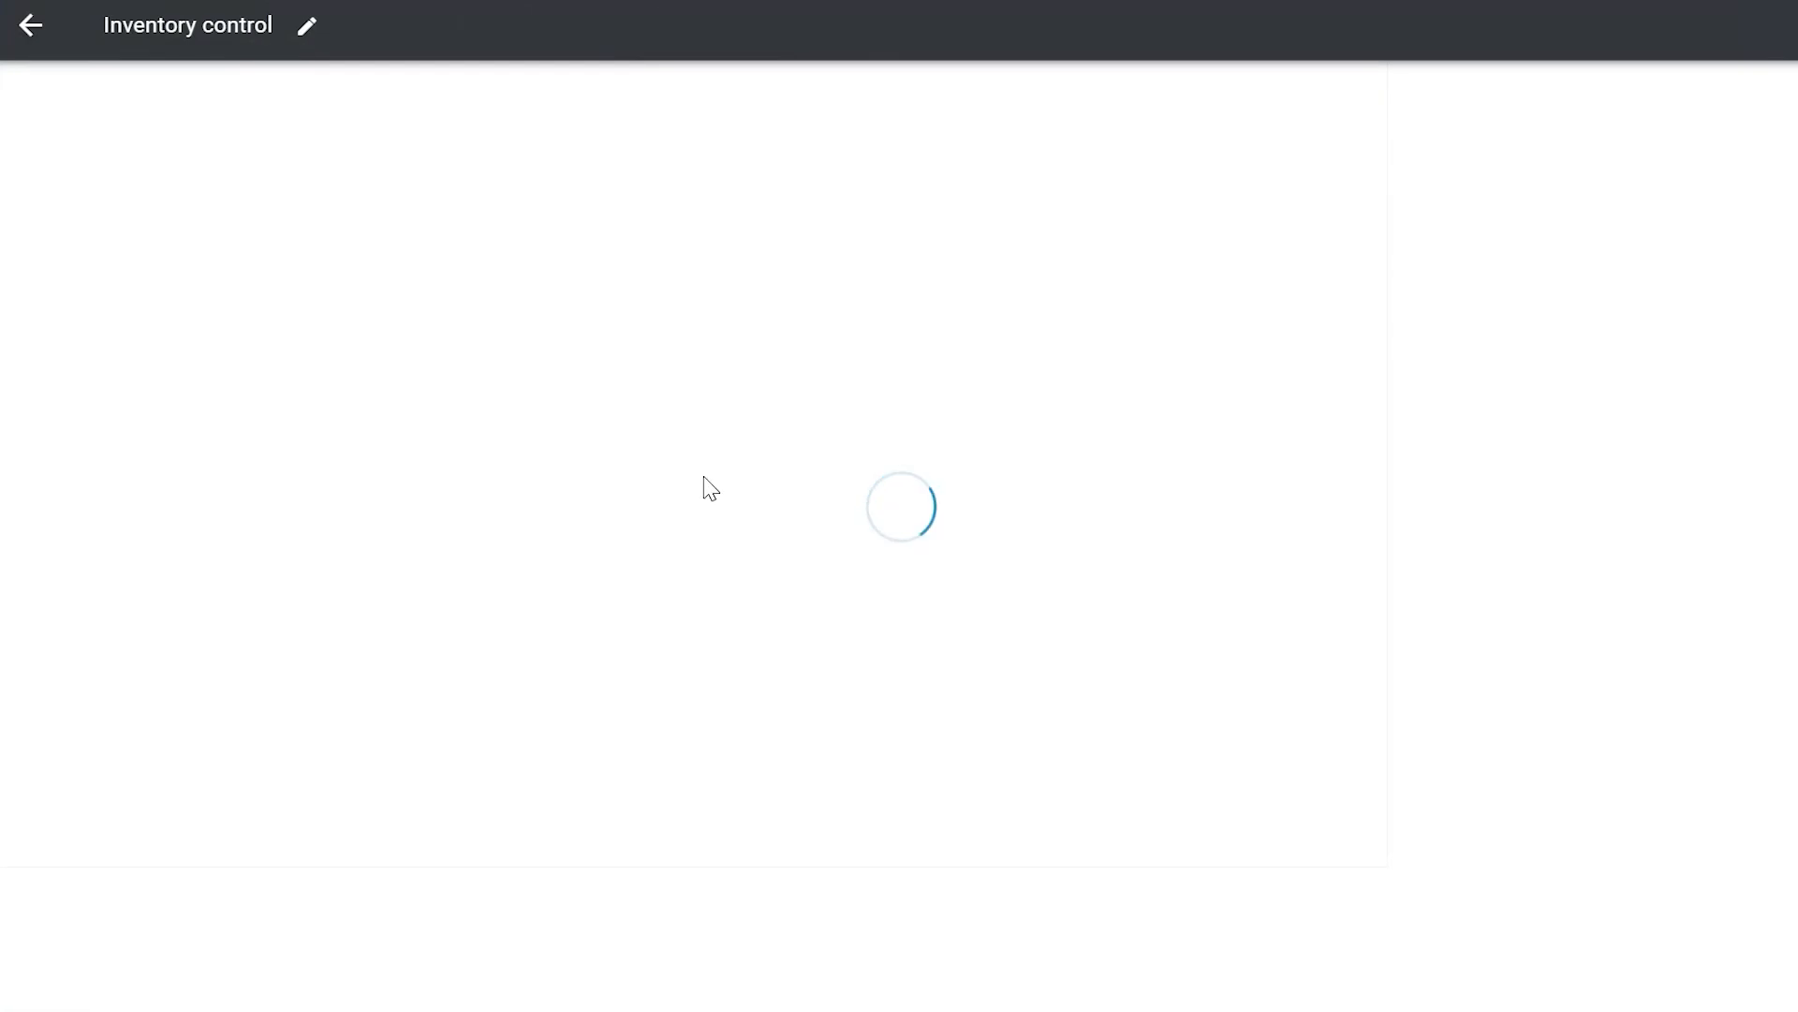
scroll(867, 594, "down", 3)
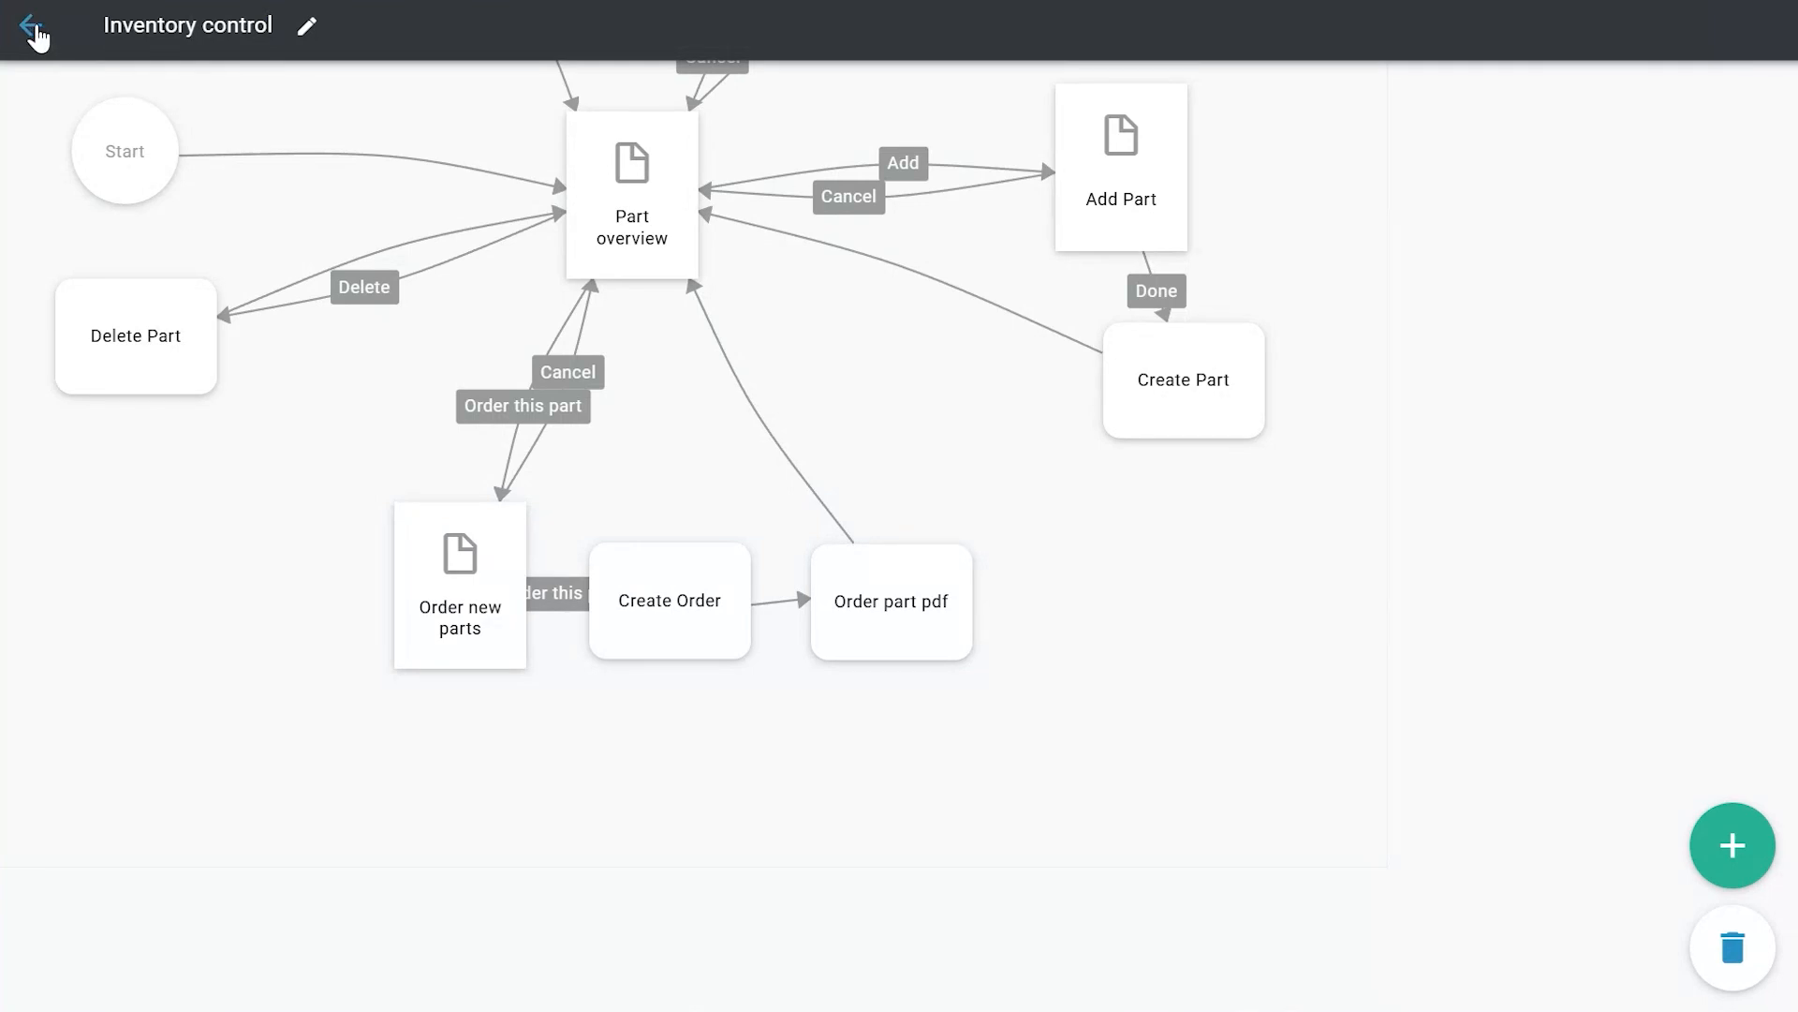
left_click(36, 36)
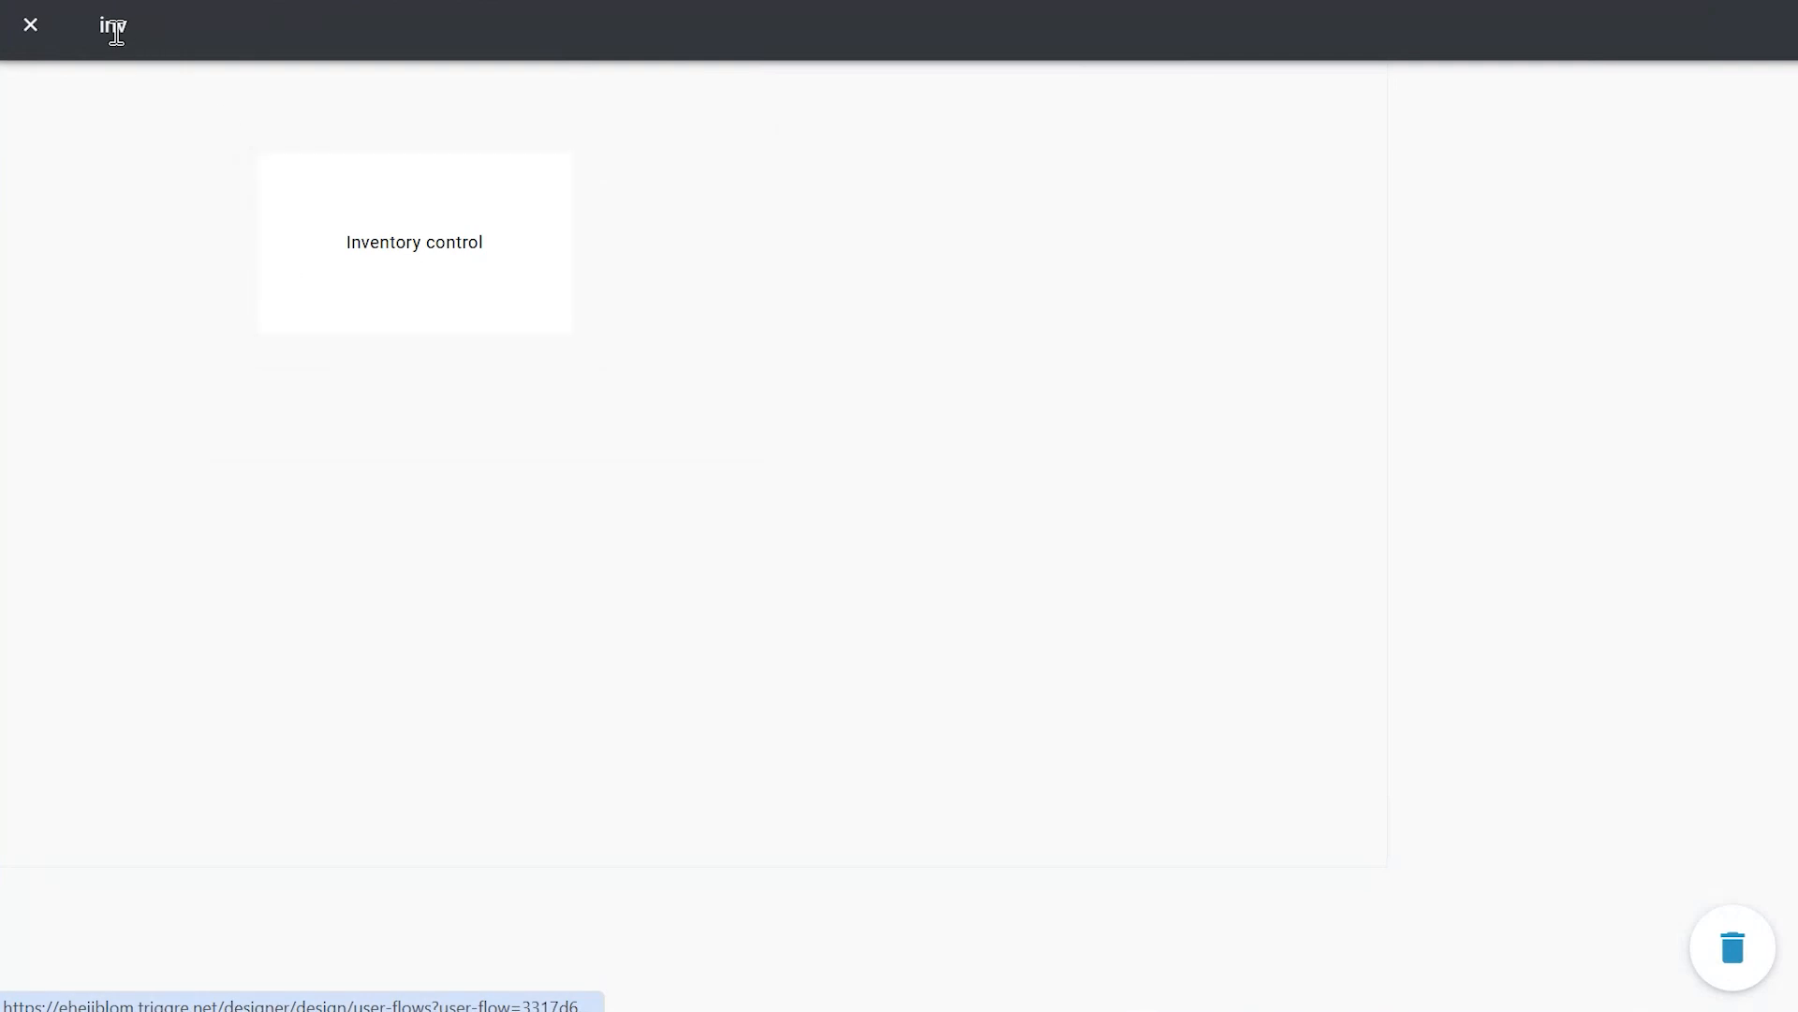
left_click(33, 38)
Step: Search the flow parts for "pdf", open Order part pdf and view its inputs
left_click(225, 82)
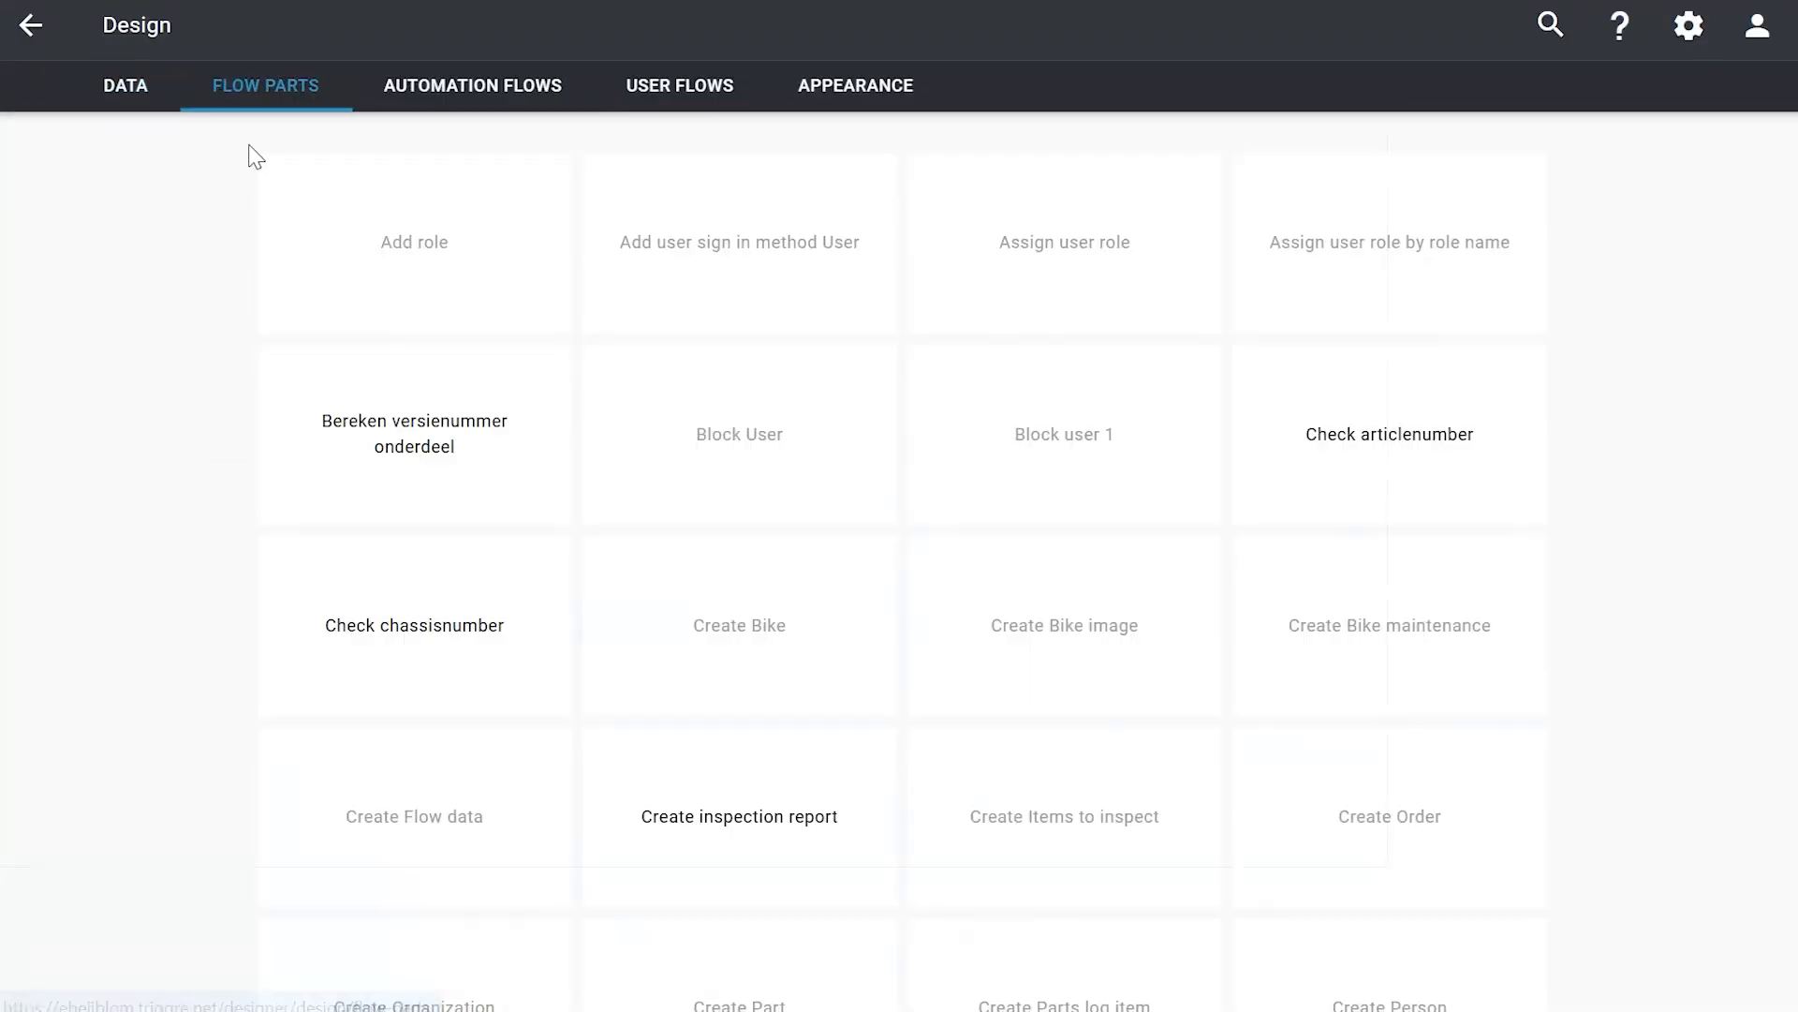
type("pdf")
left_click(468, 258)
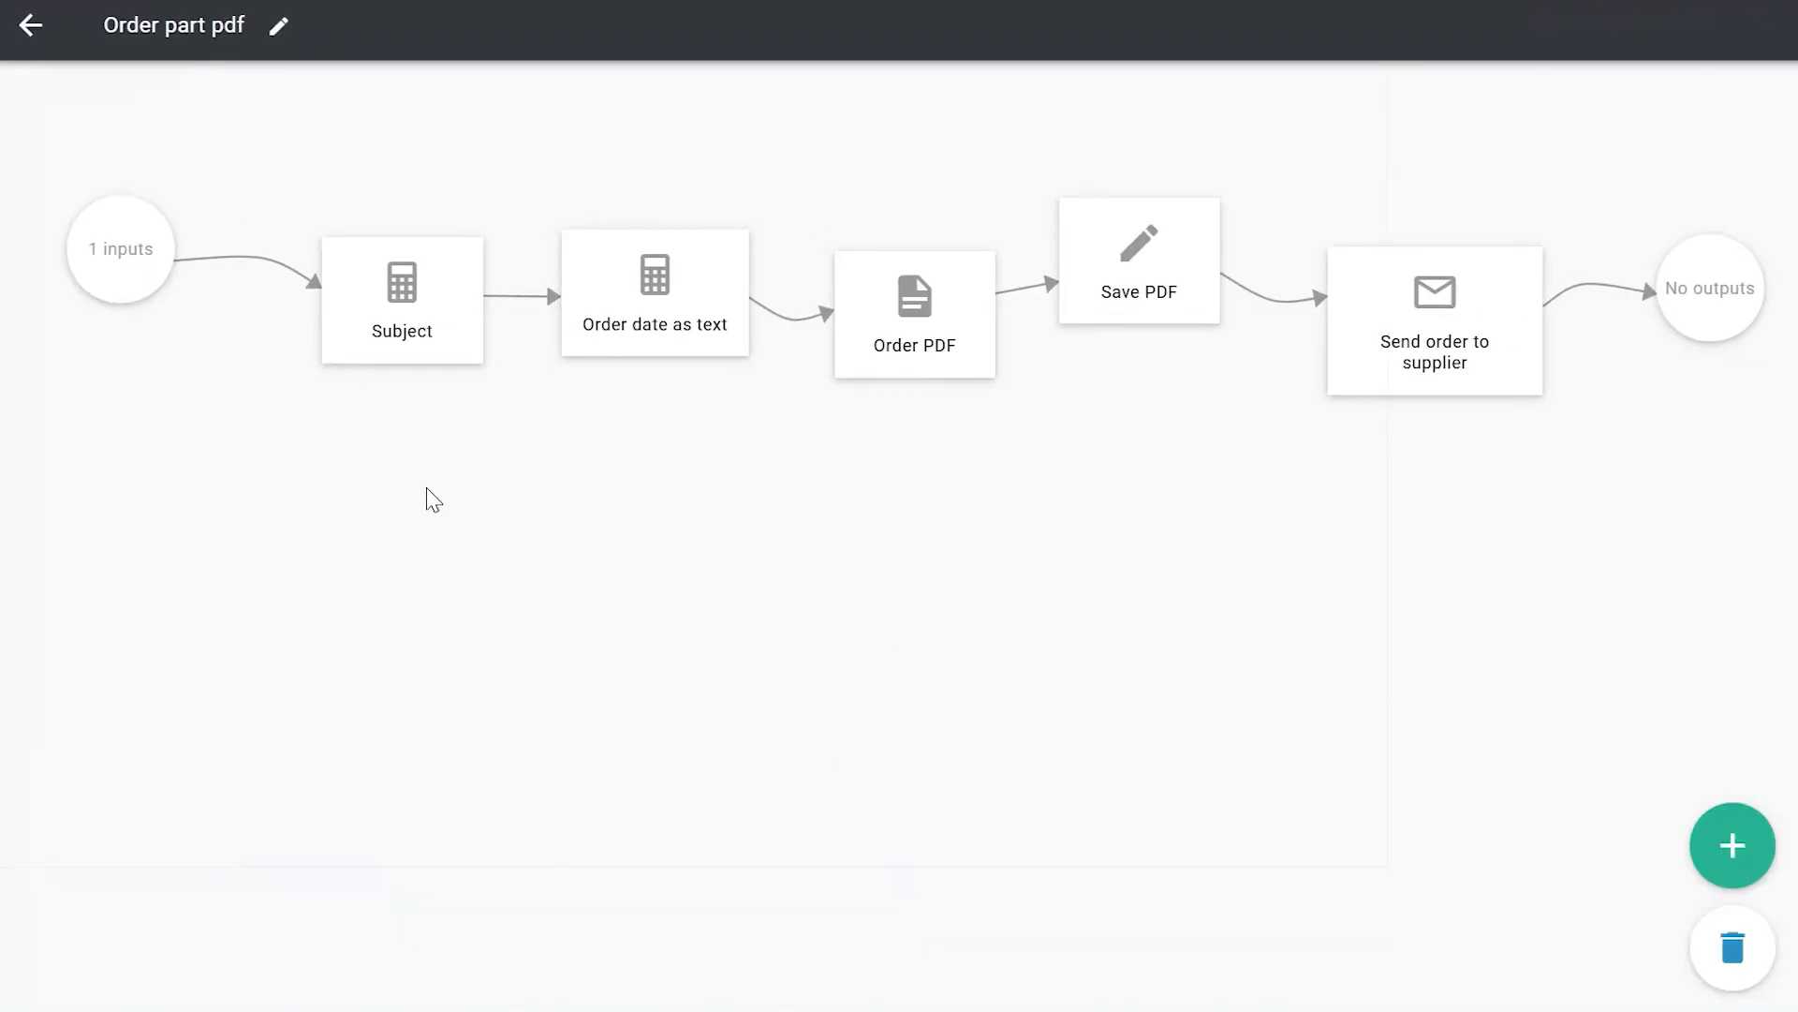
left_click(108, 251)
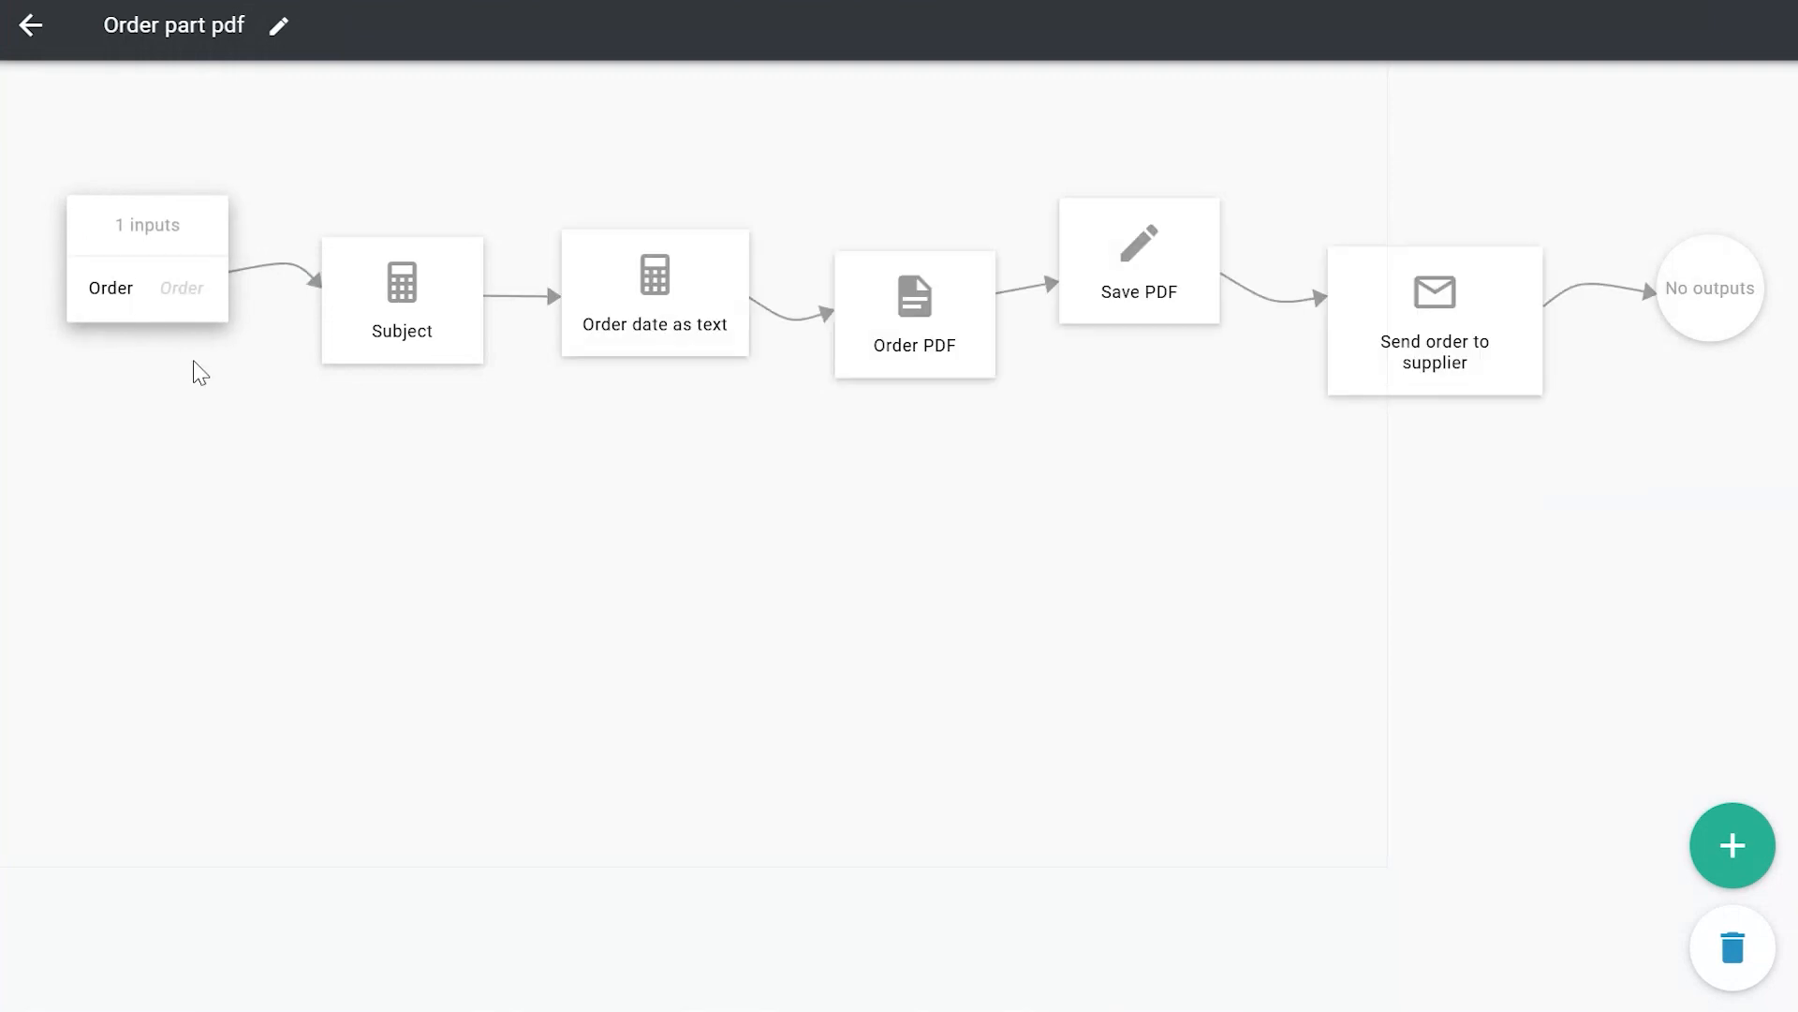
Step: Open the Subject step of the Order part pdf flow and inspect how its calculation builds the subject text
left_click_drag(540, 523, 482, 527)
left_click(437, 499)
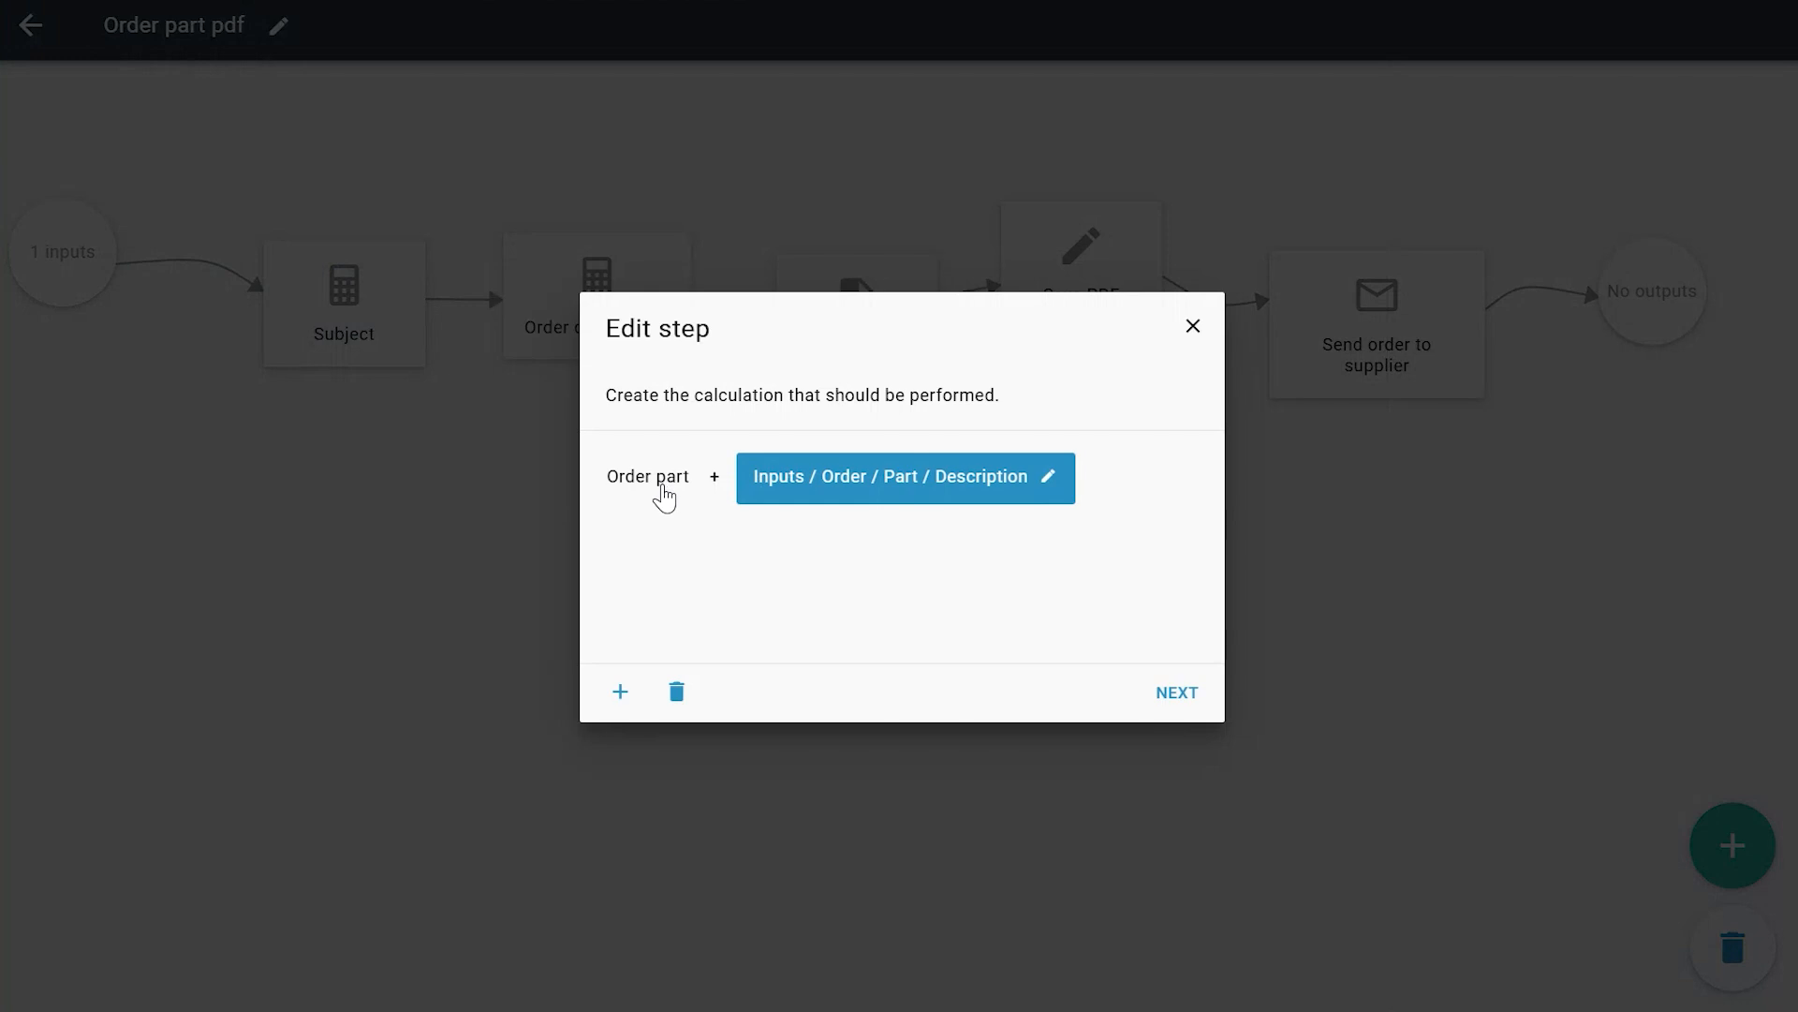
left_click(832, 571)
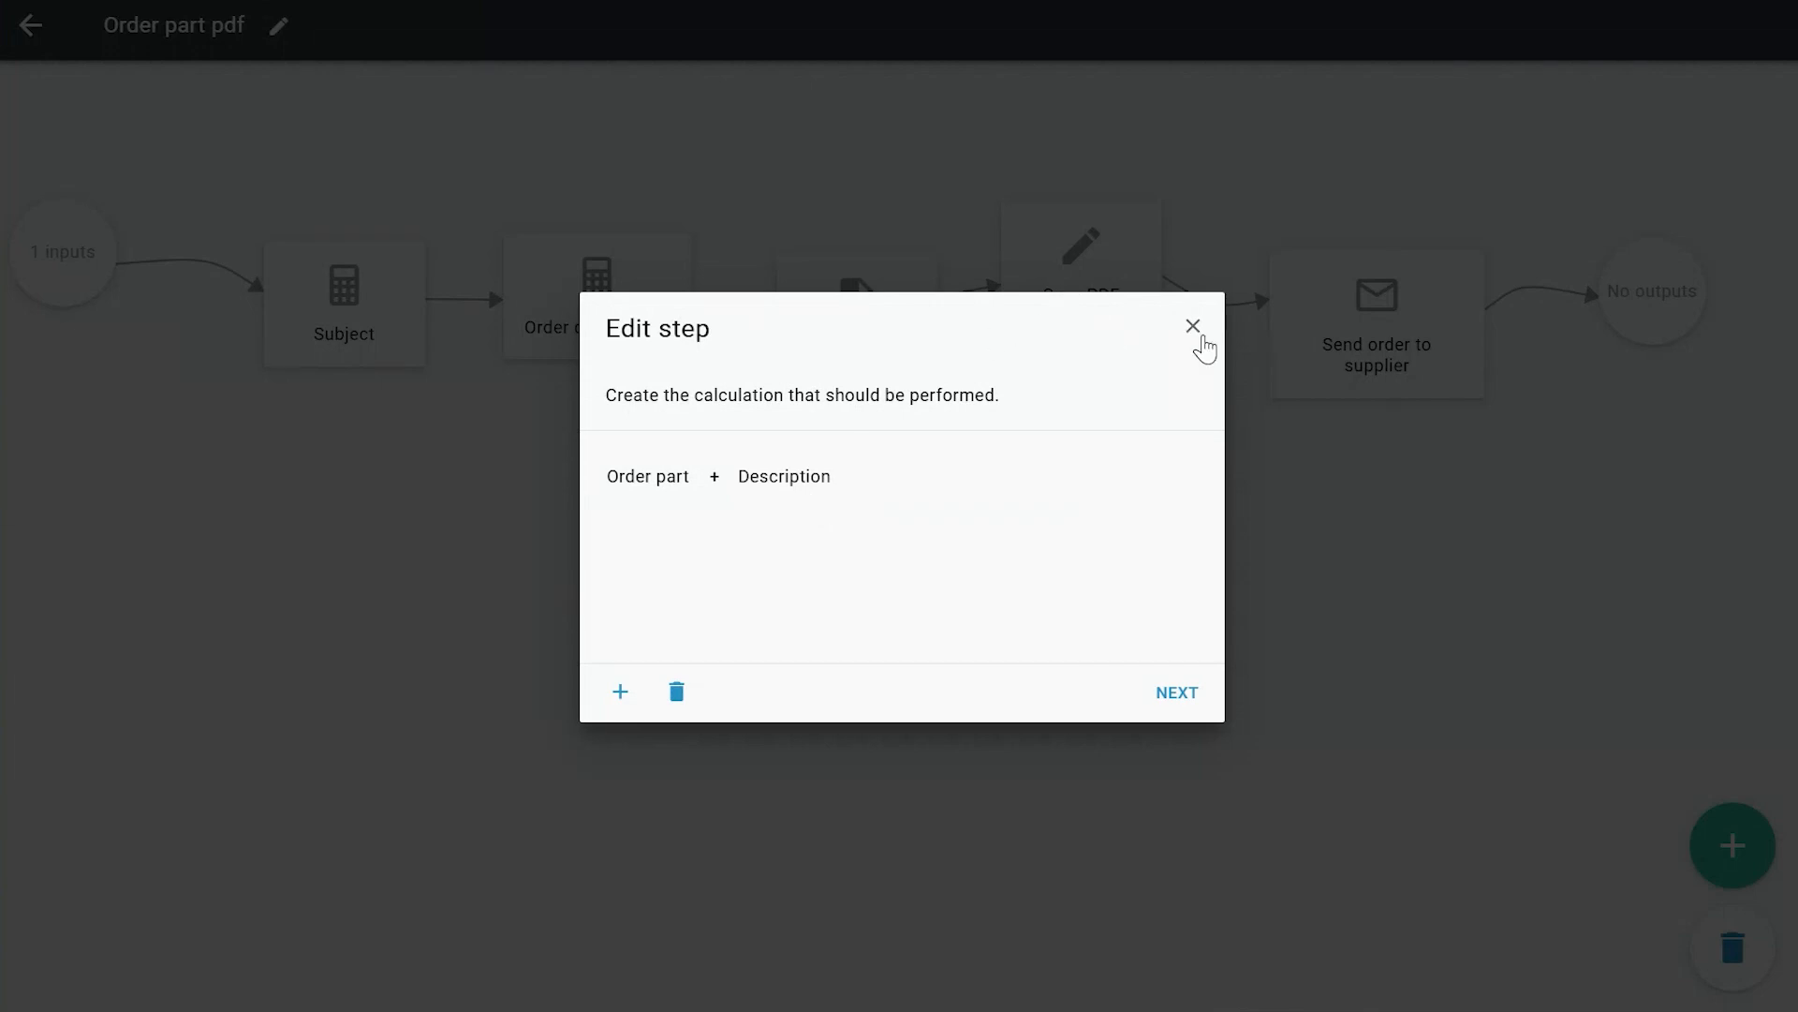
Step: Close the Subject calculation, open the Order PDF step to examine its document layout and value placeholders, and return to the flow
left_click(1194, 327)
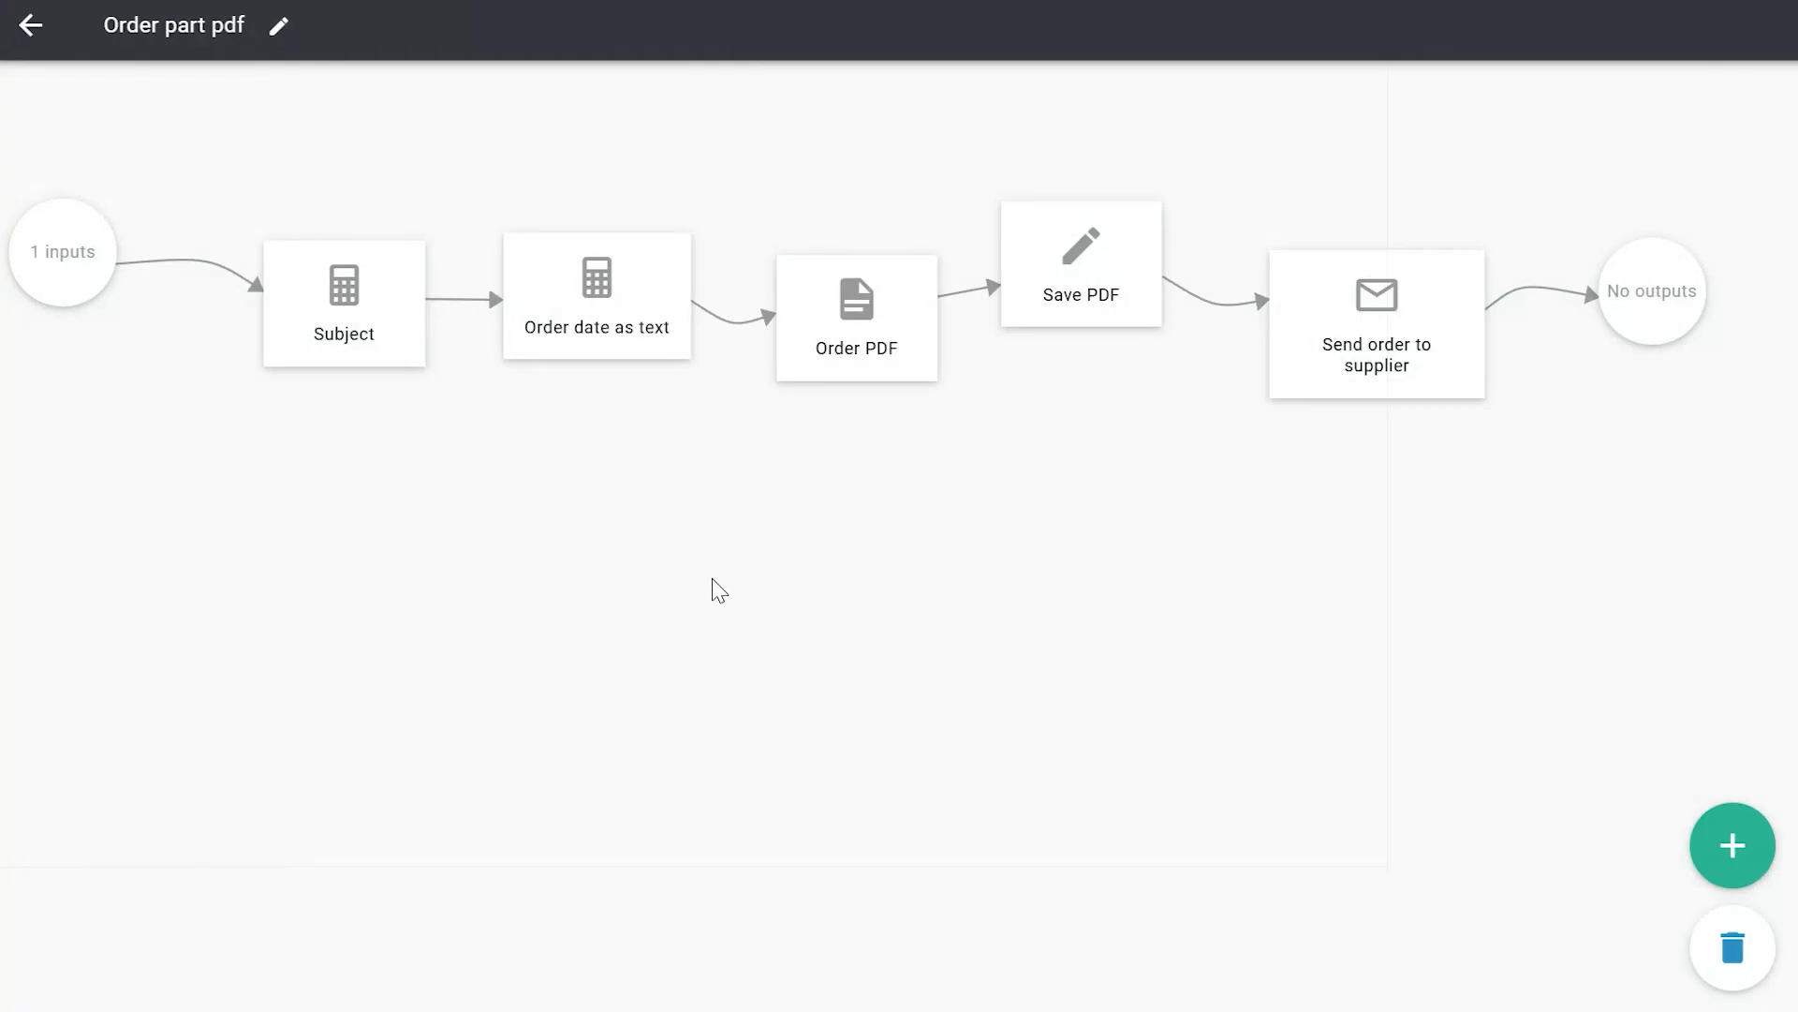
left_click_drag(899, 548, 859, 550)
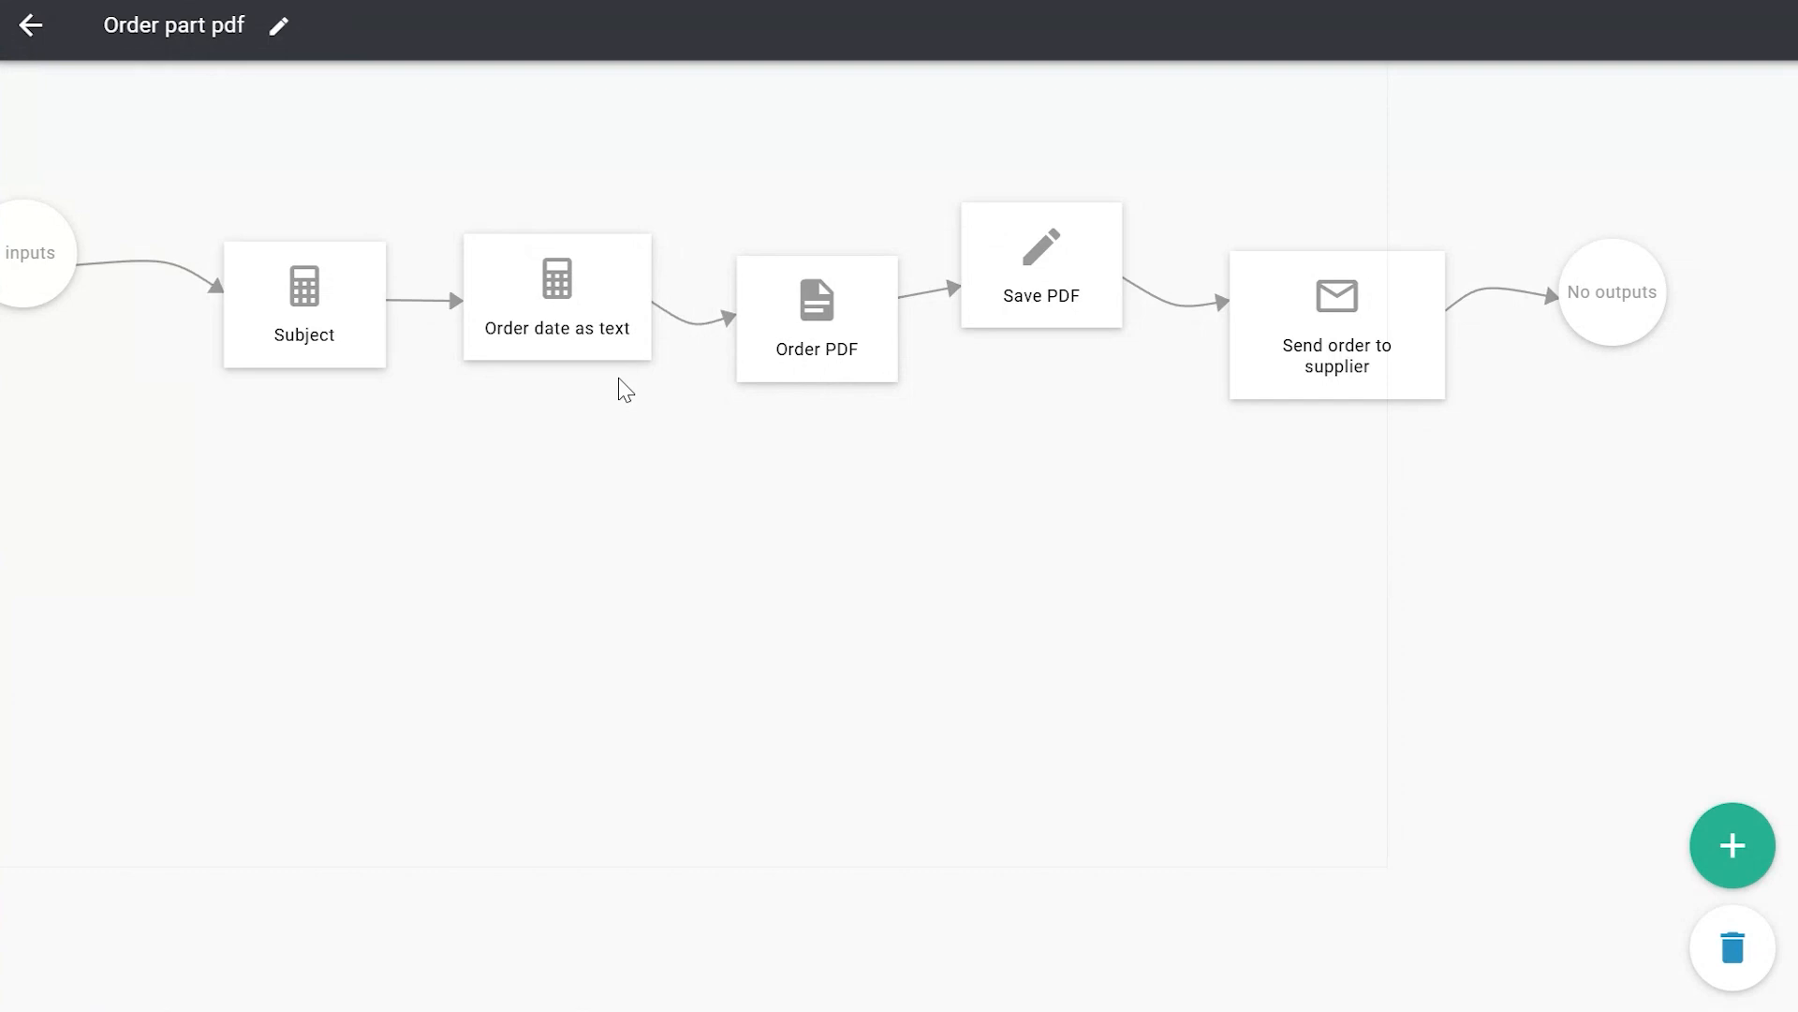
left_click(775, 349)
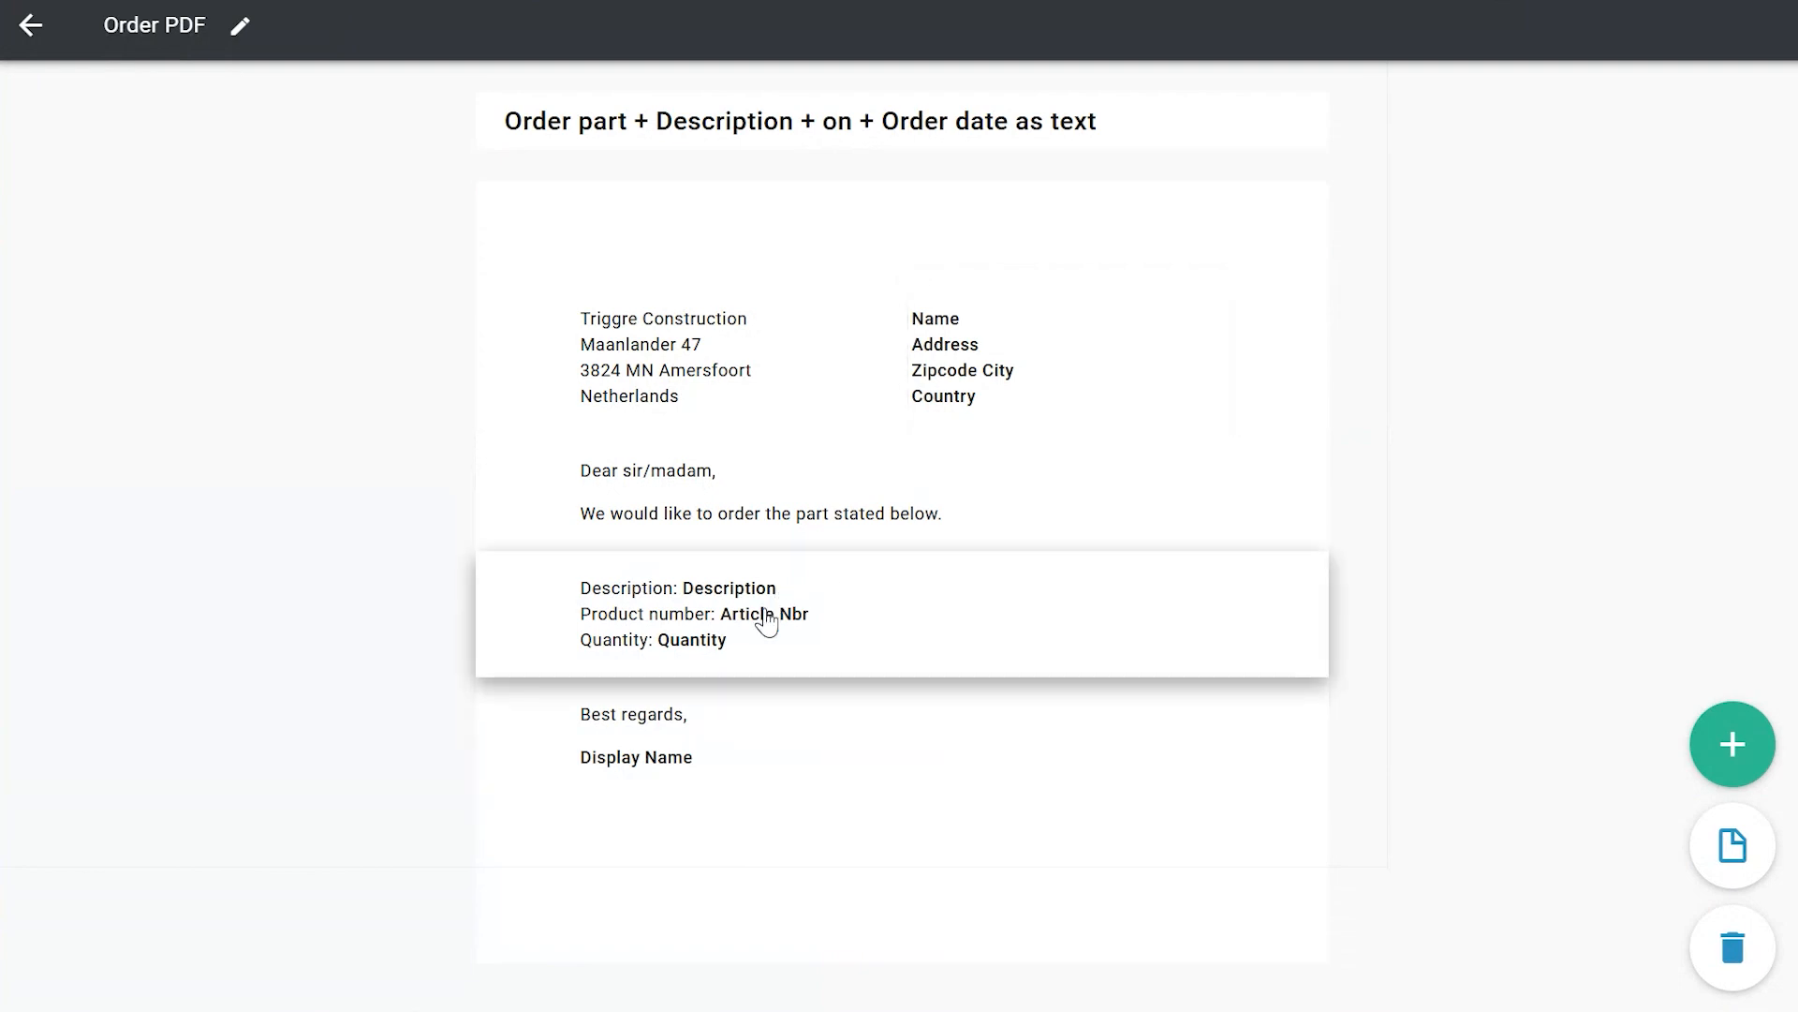
left_click(31, 25)
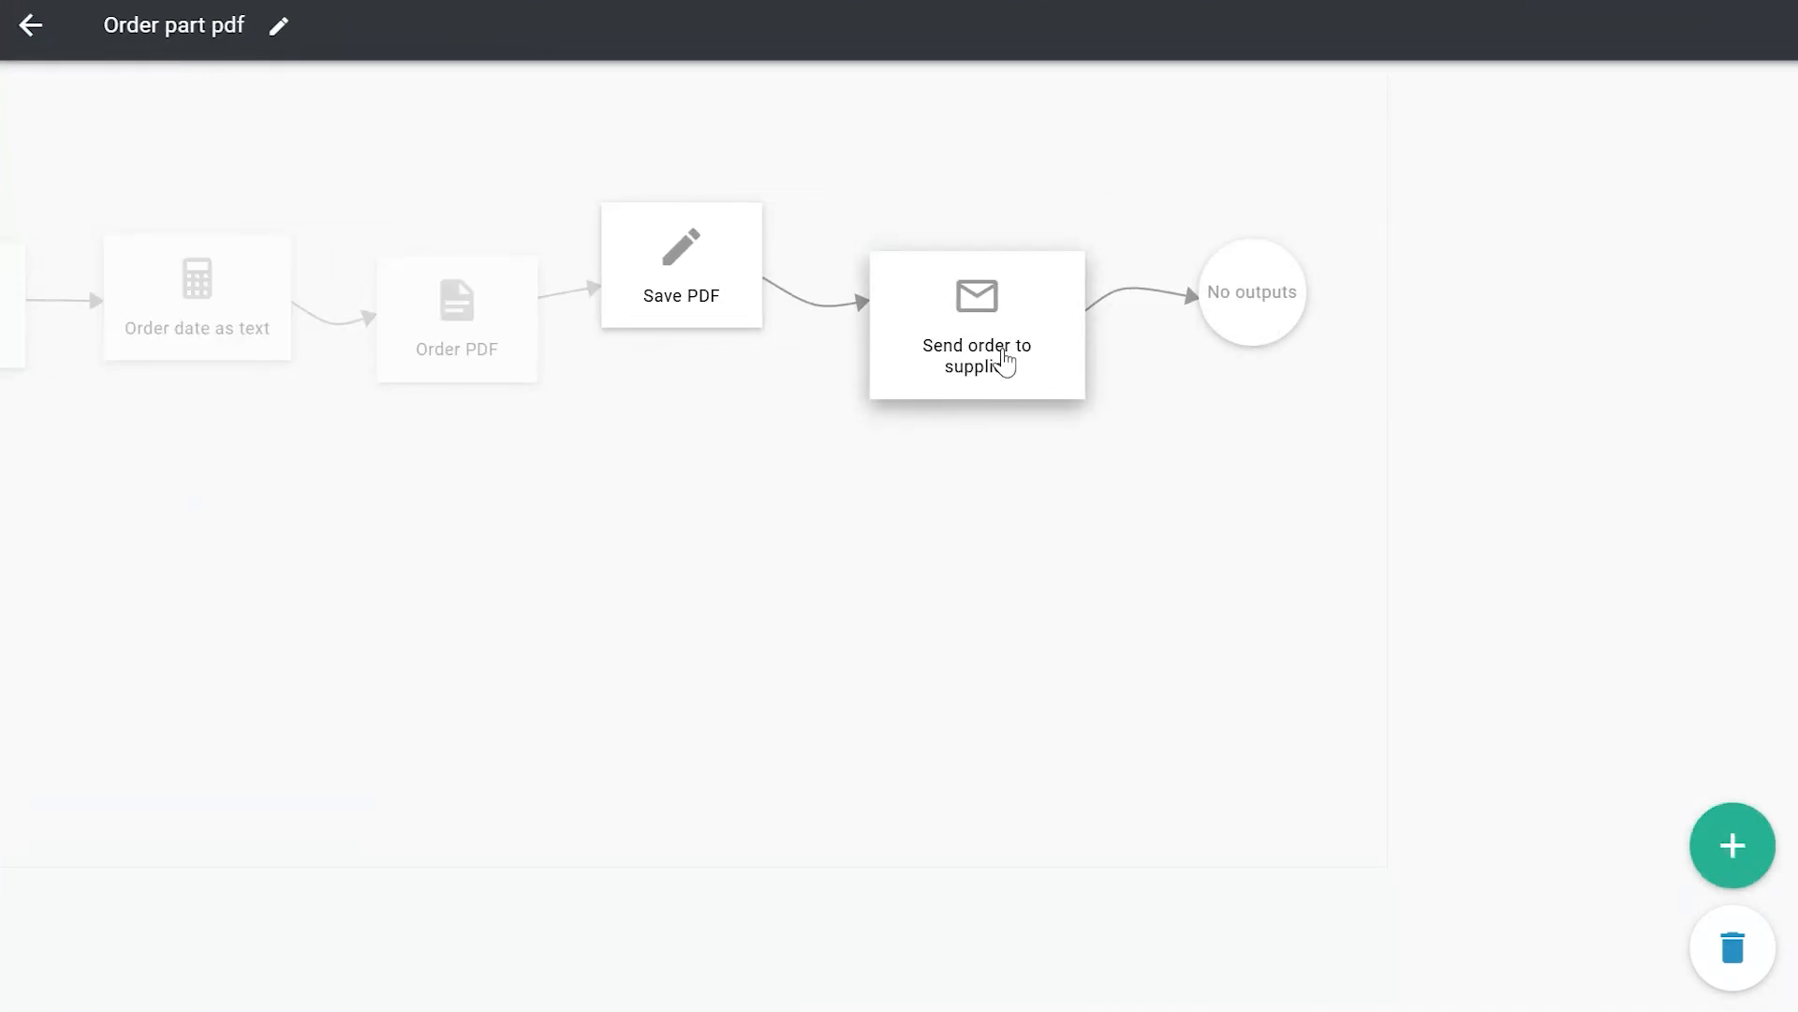
Step: Open the Send order to supplier step and review its message text and the recipient address settings
left_click(1011, 358)
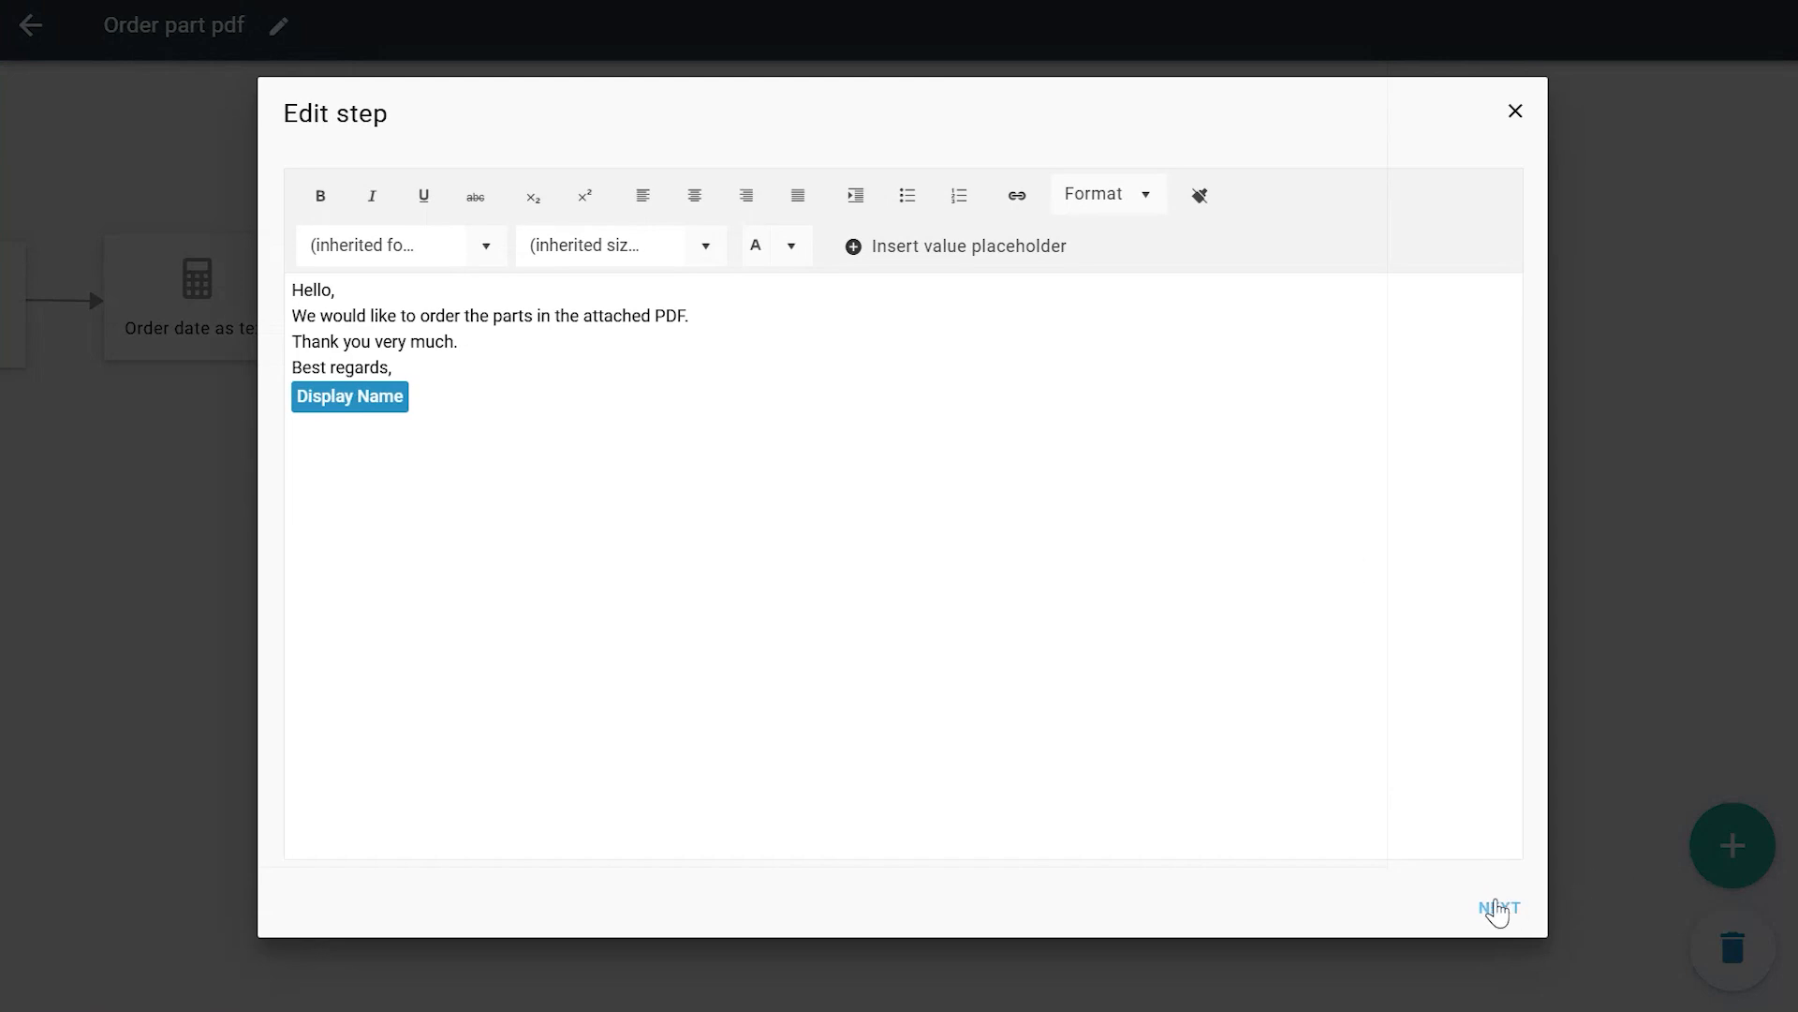
left_click(1500, 907)
left_click(1182, 698)
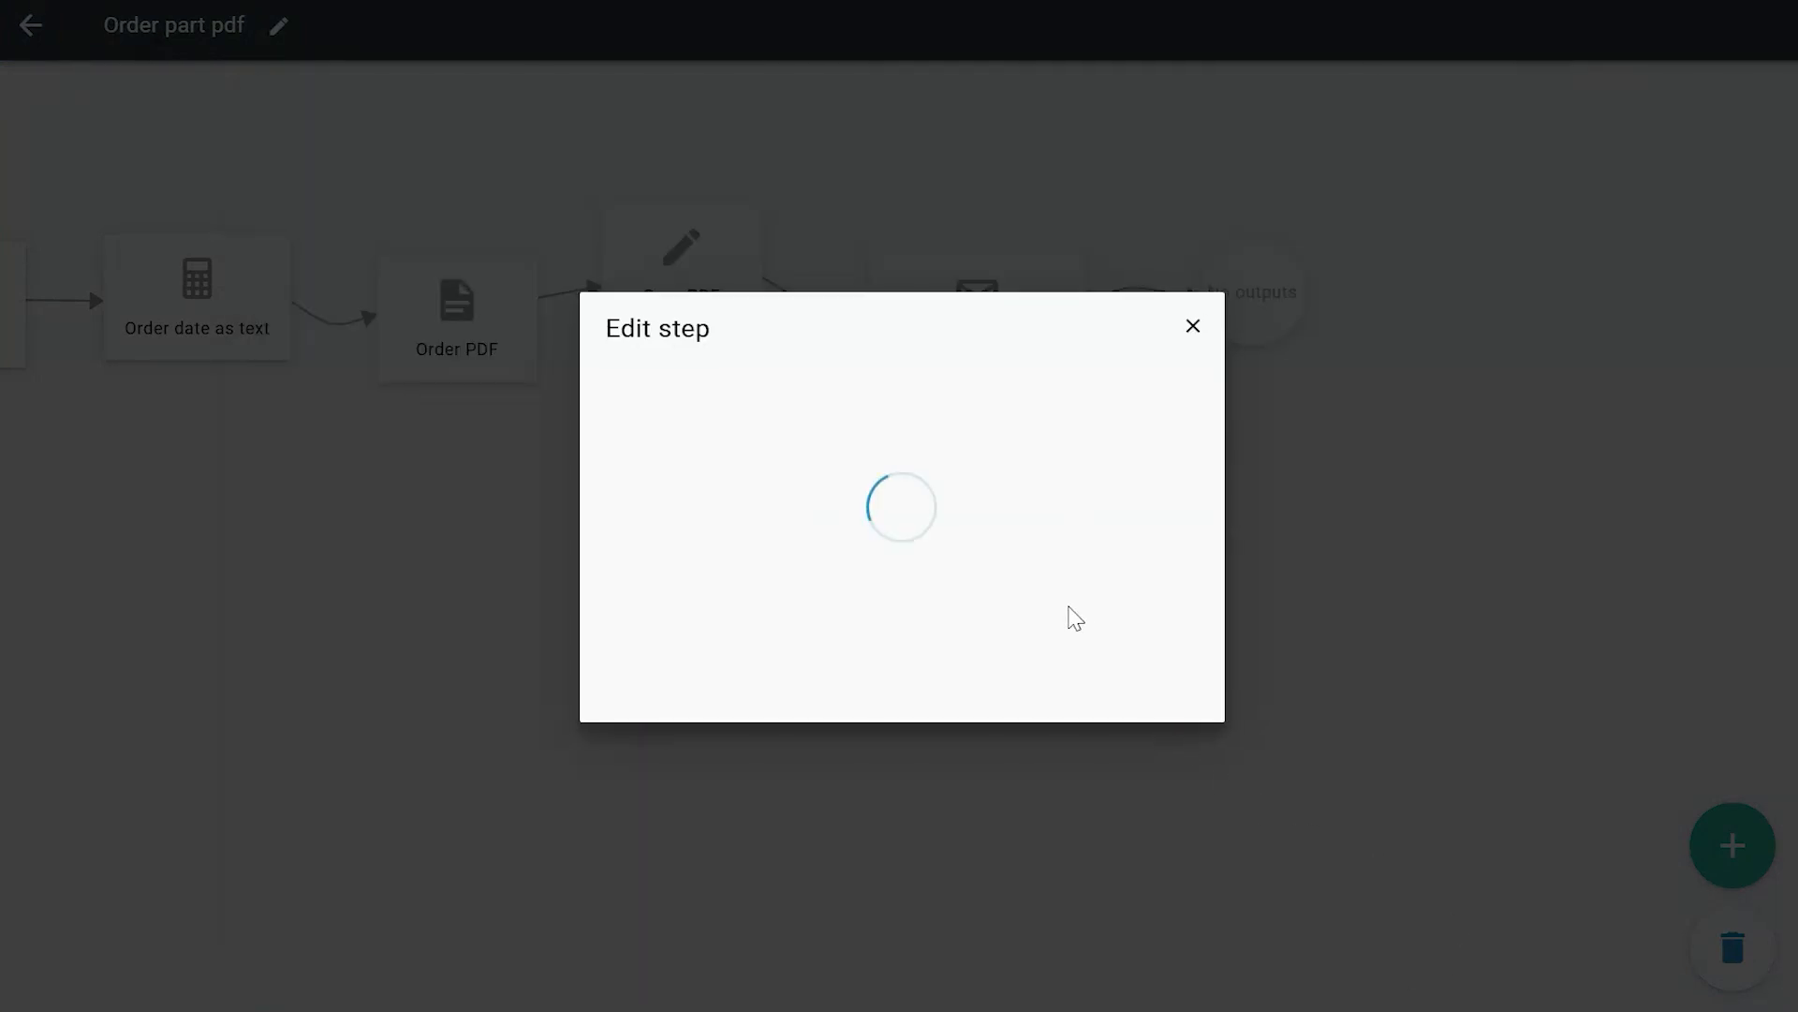
left_click(1182, 701)
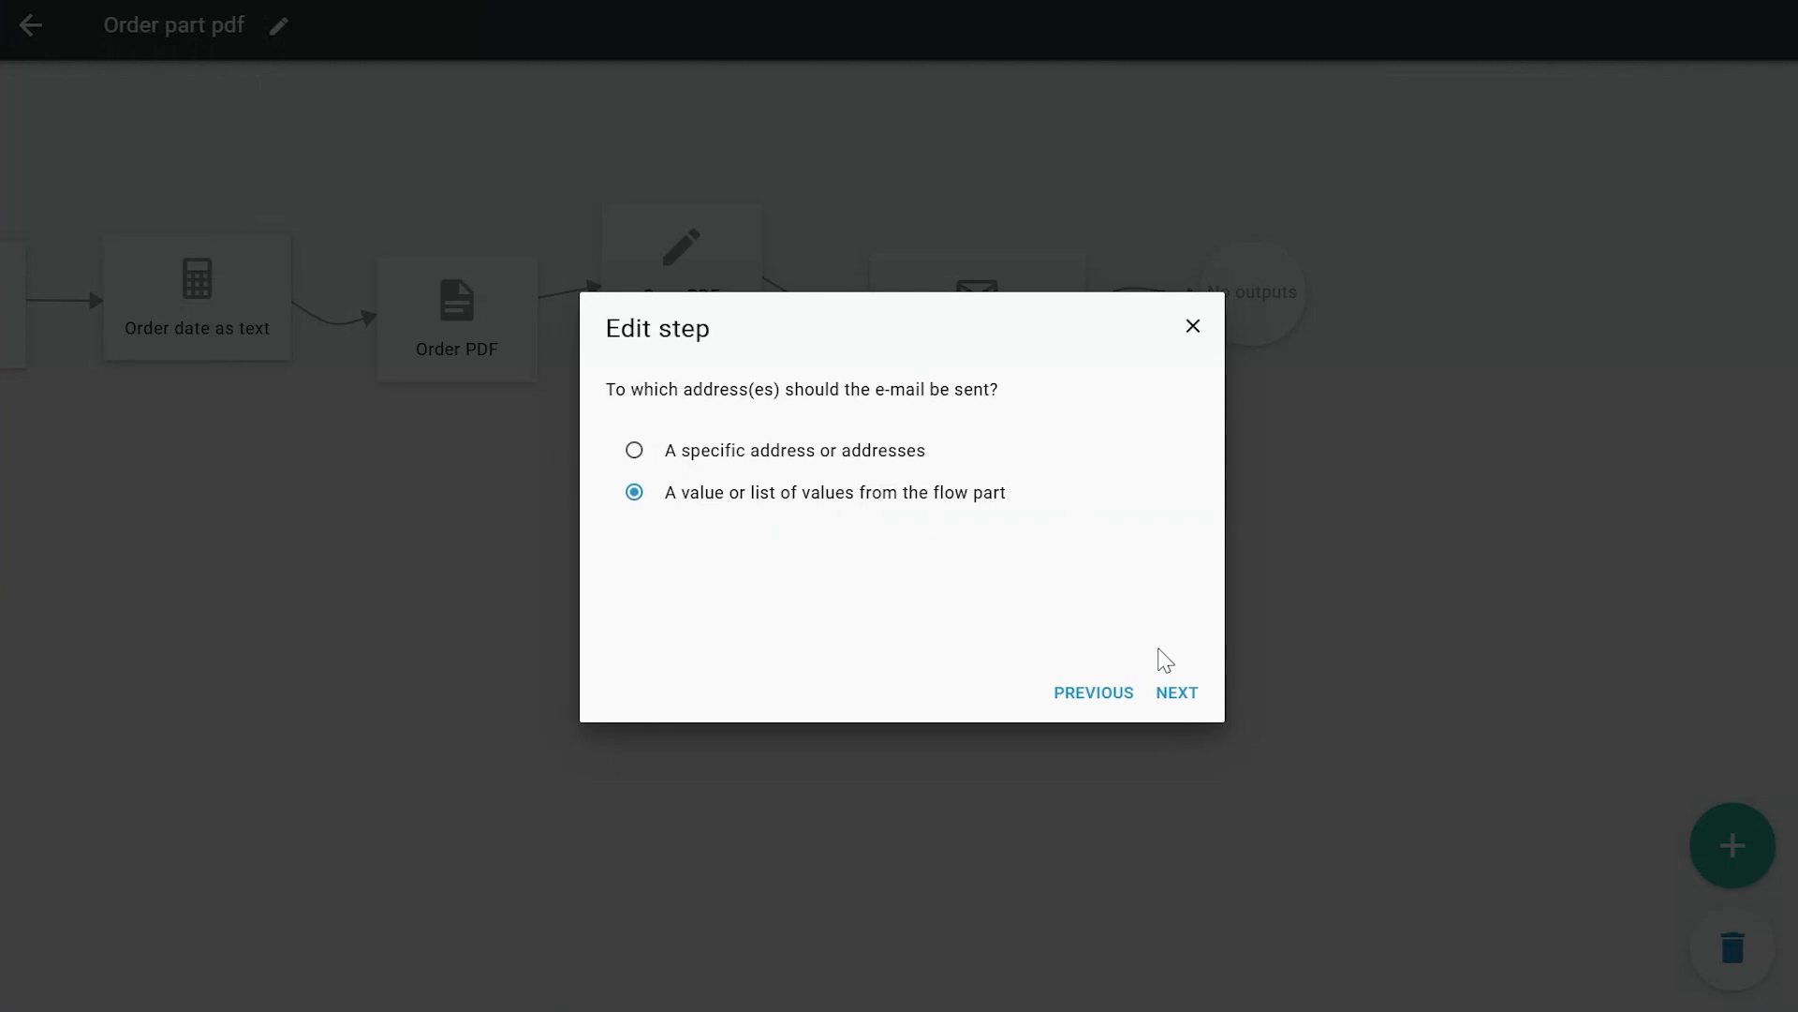
left_click(1177, 697)
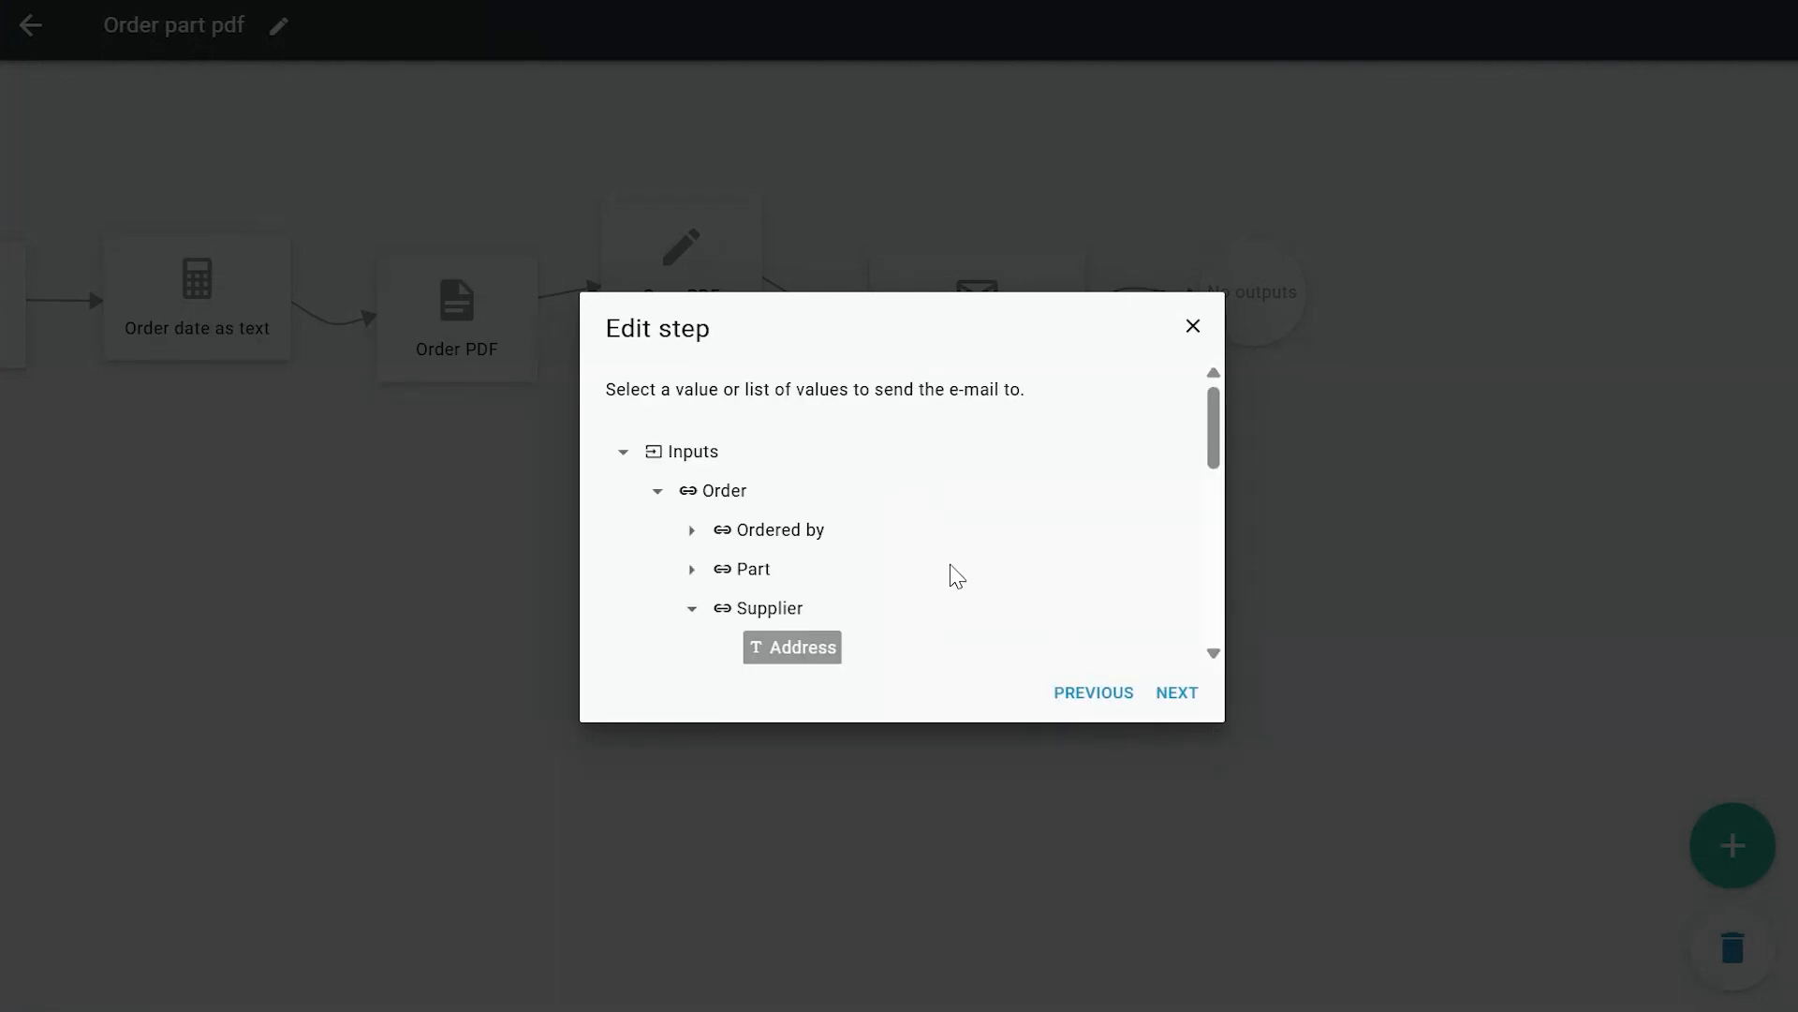
left_click(1182, 698)
left_click(1186, 705)
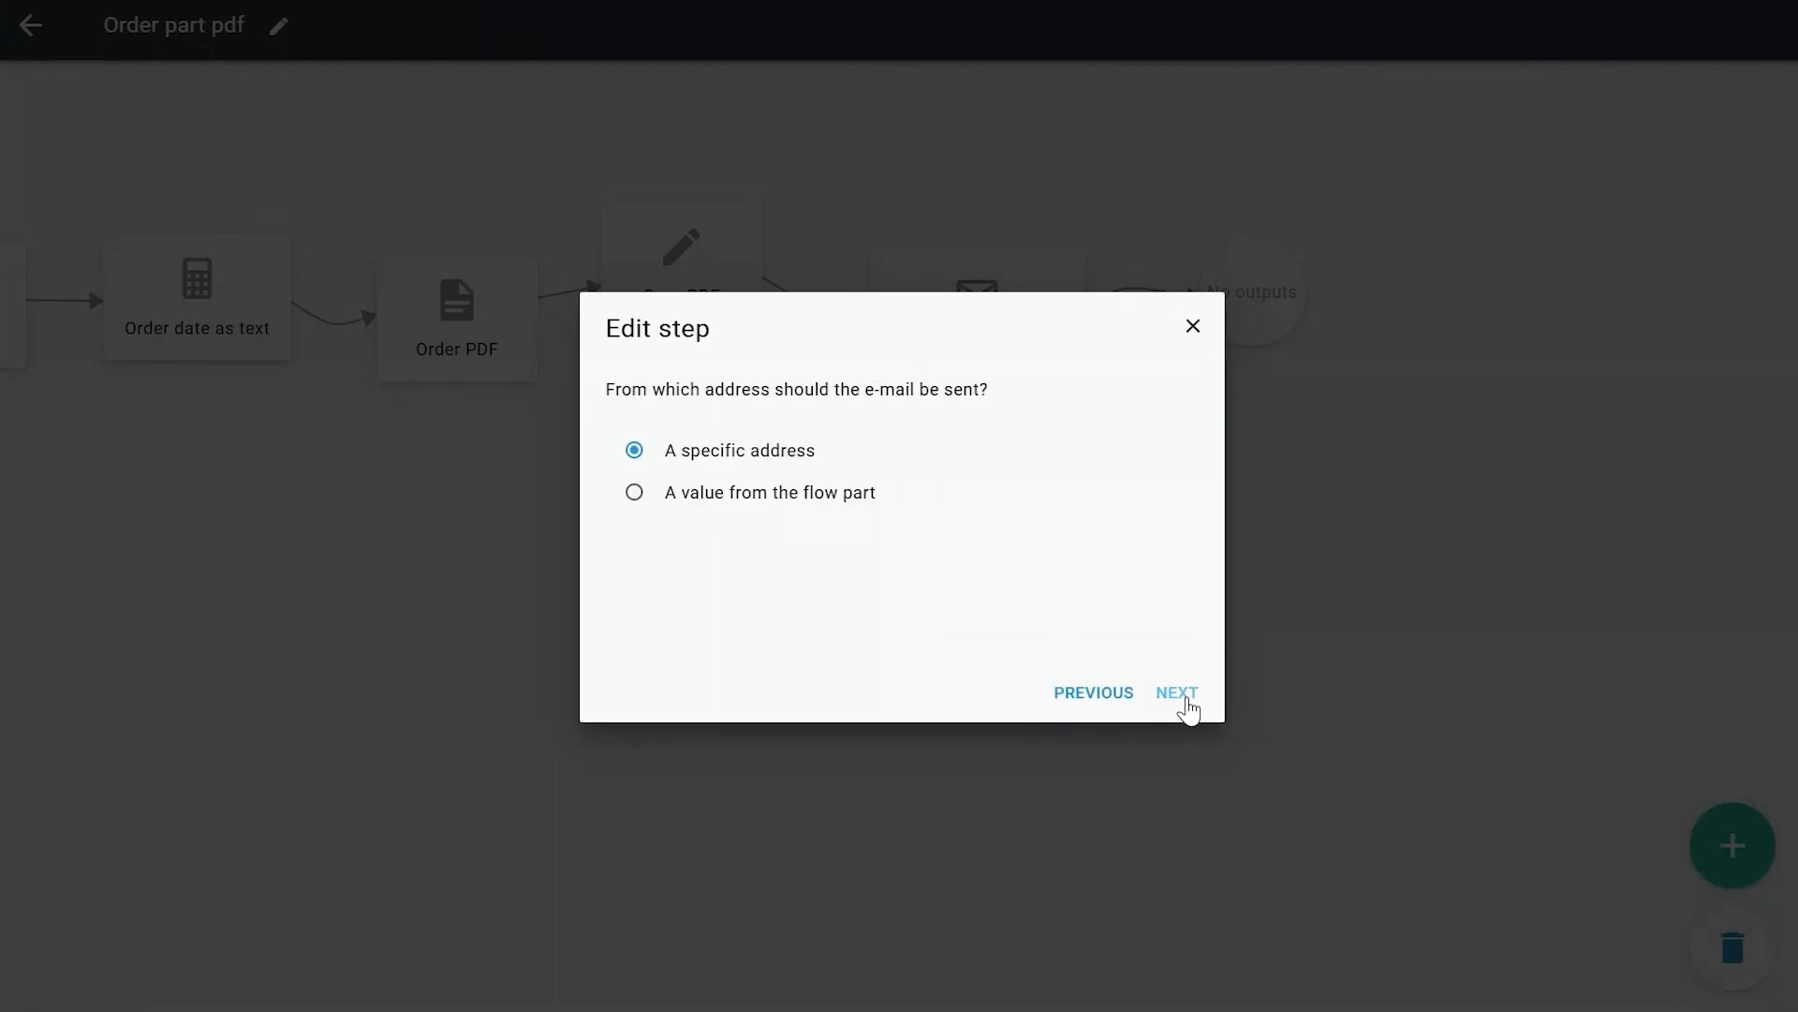
Step: Review the e-mail's sender and attachment settings, including the attached file selection, and close the step without changes
left_click(1185, 700)
left_click(1183, 703)
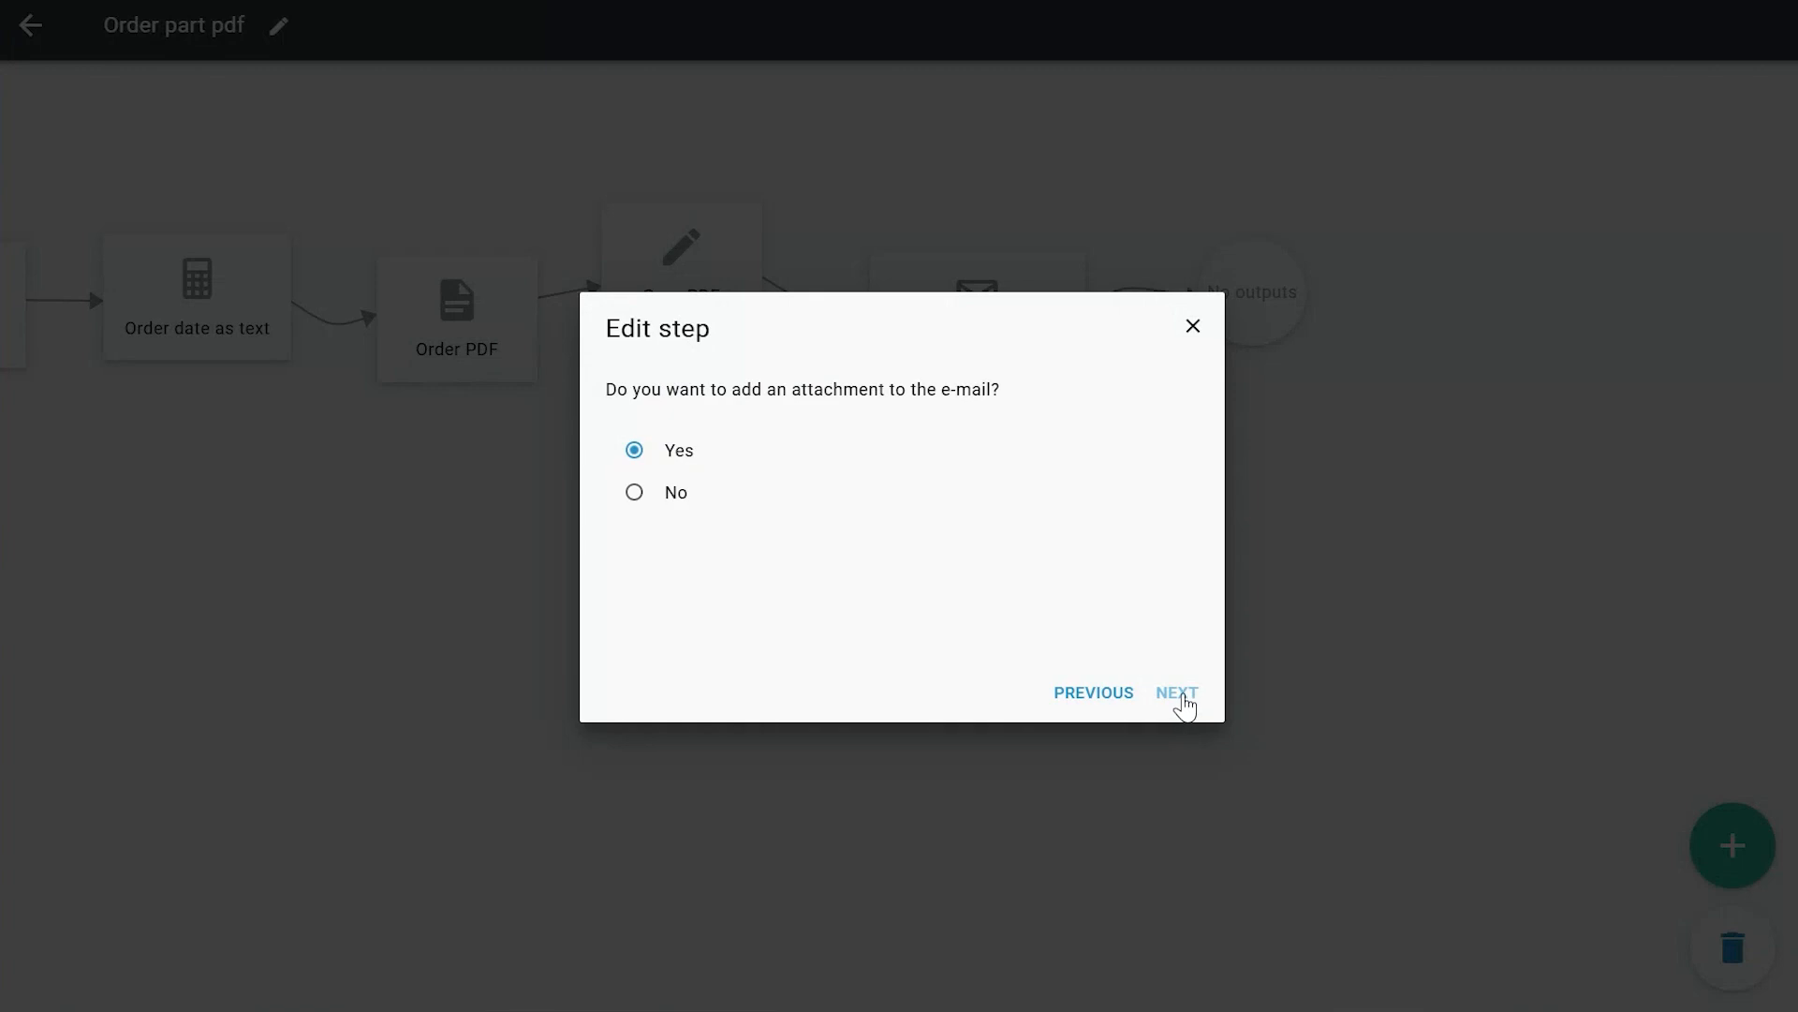
left_click(1184, 703)
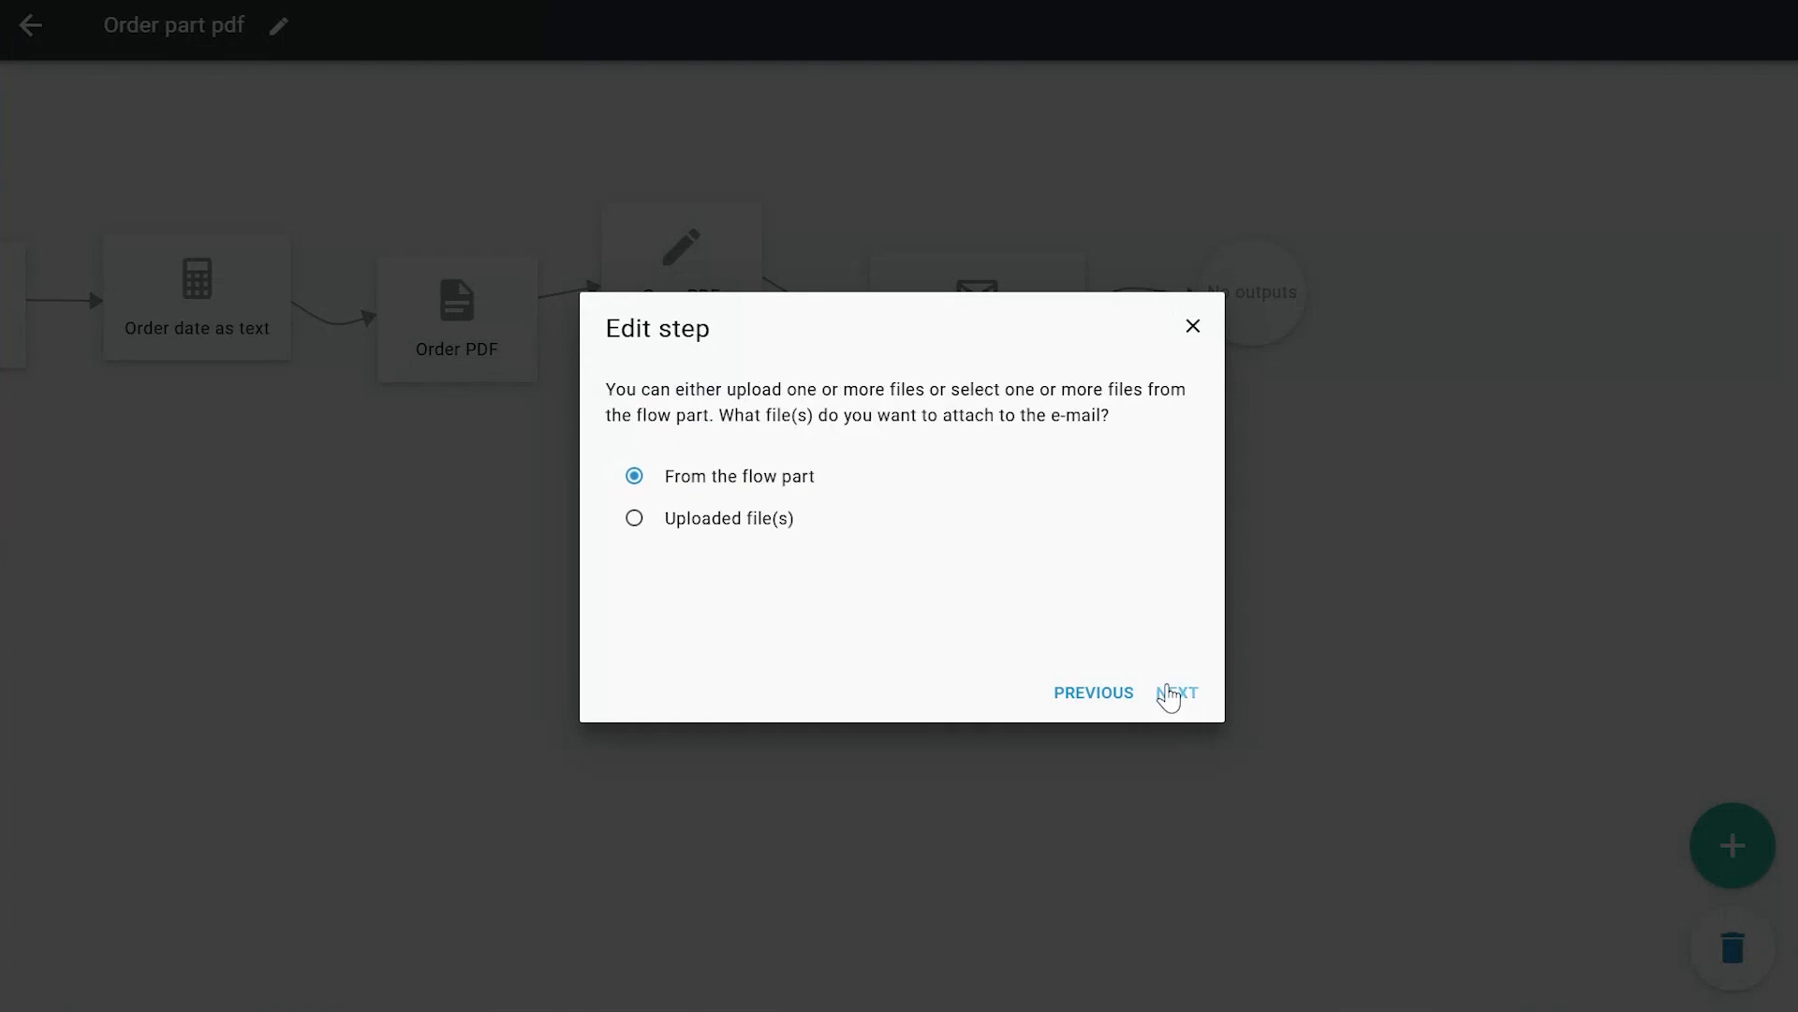
left_click(1169, 698)
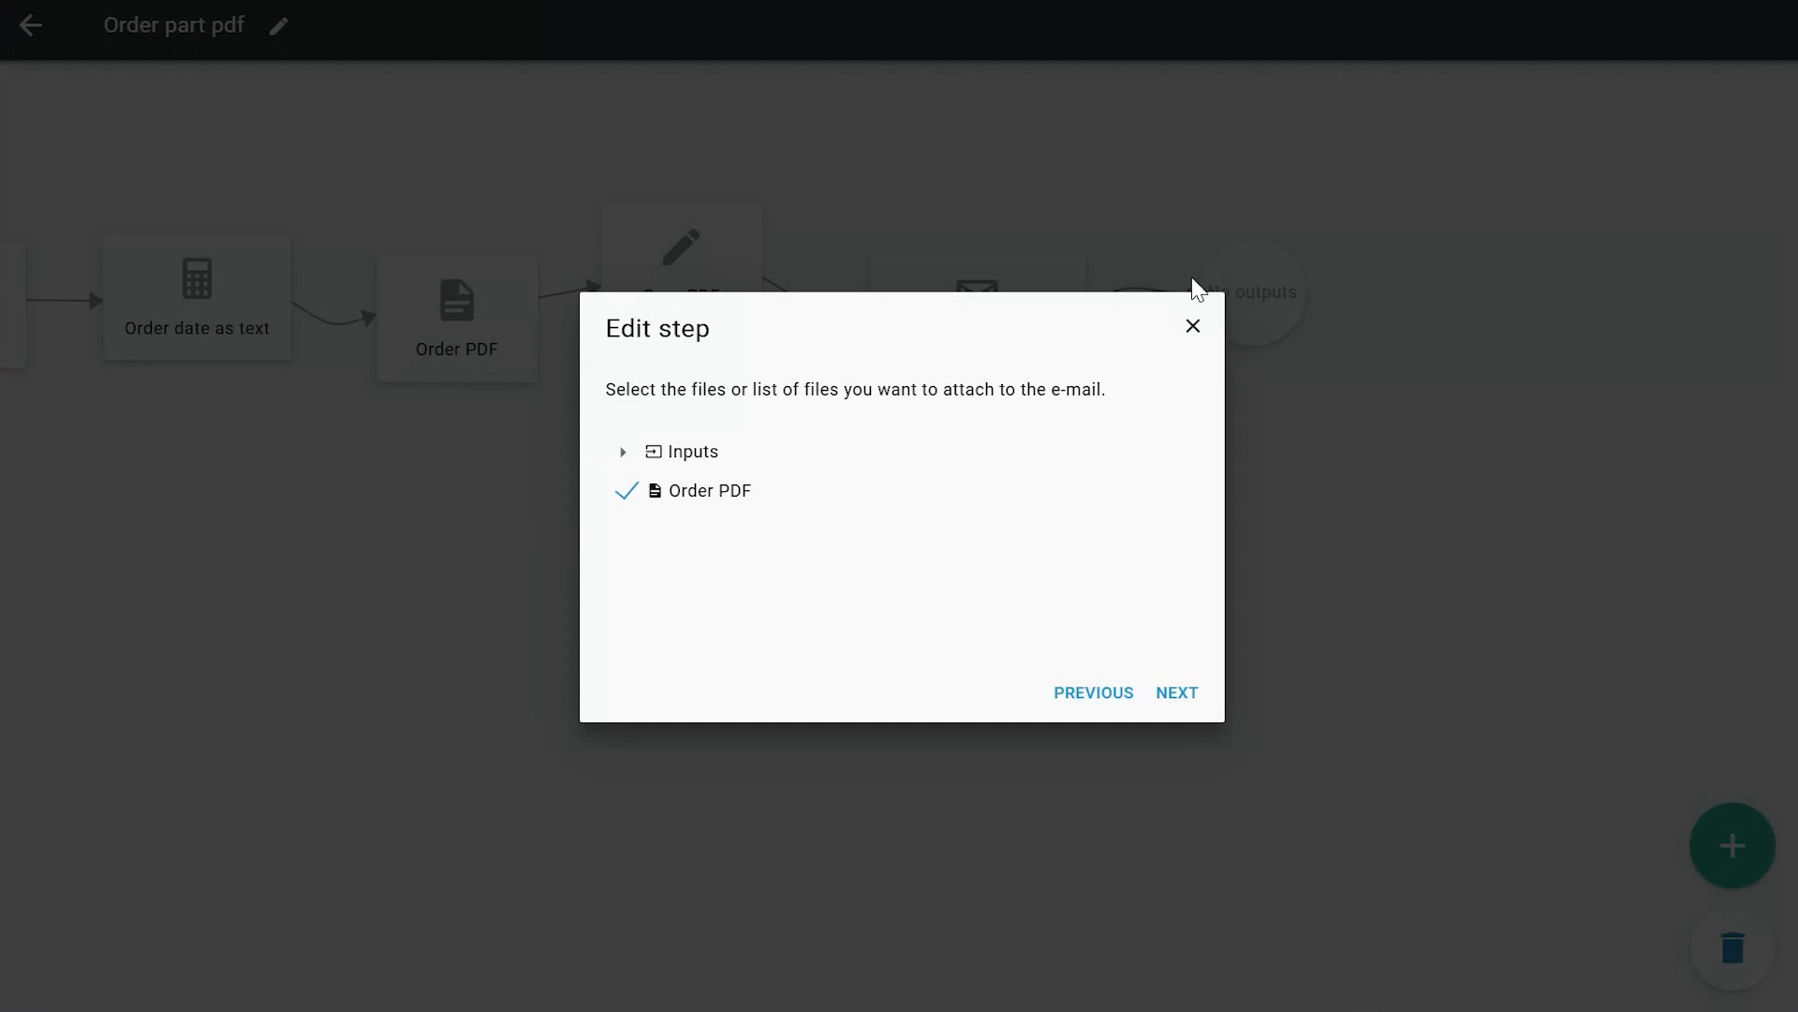
left_click(1192, 328)
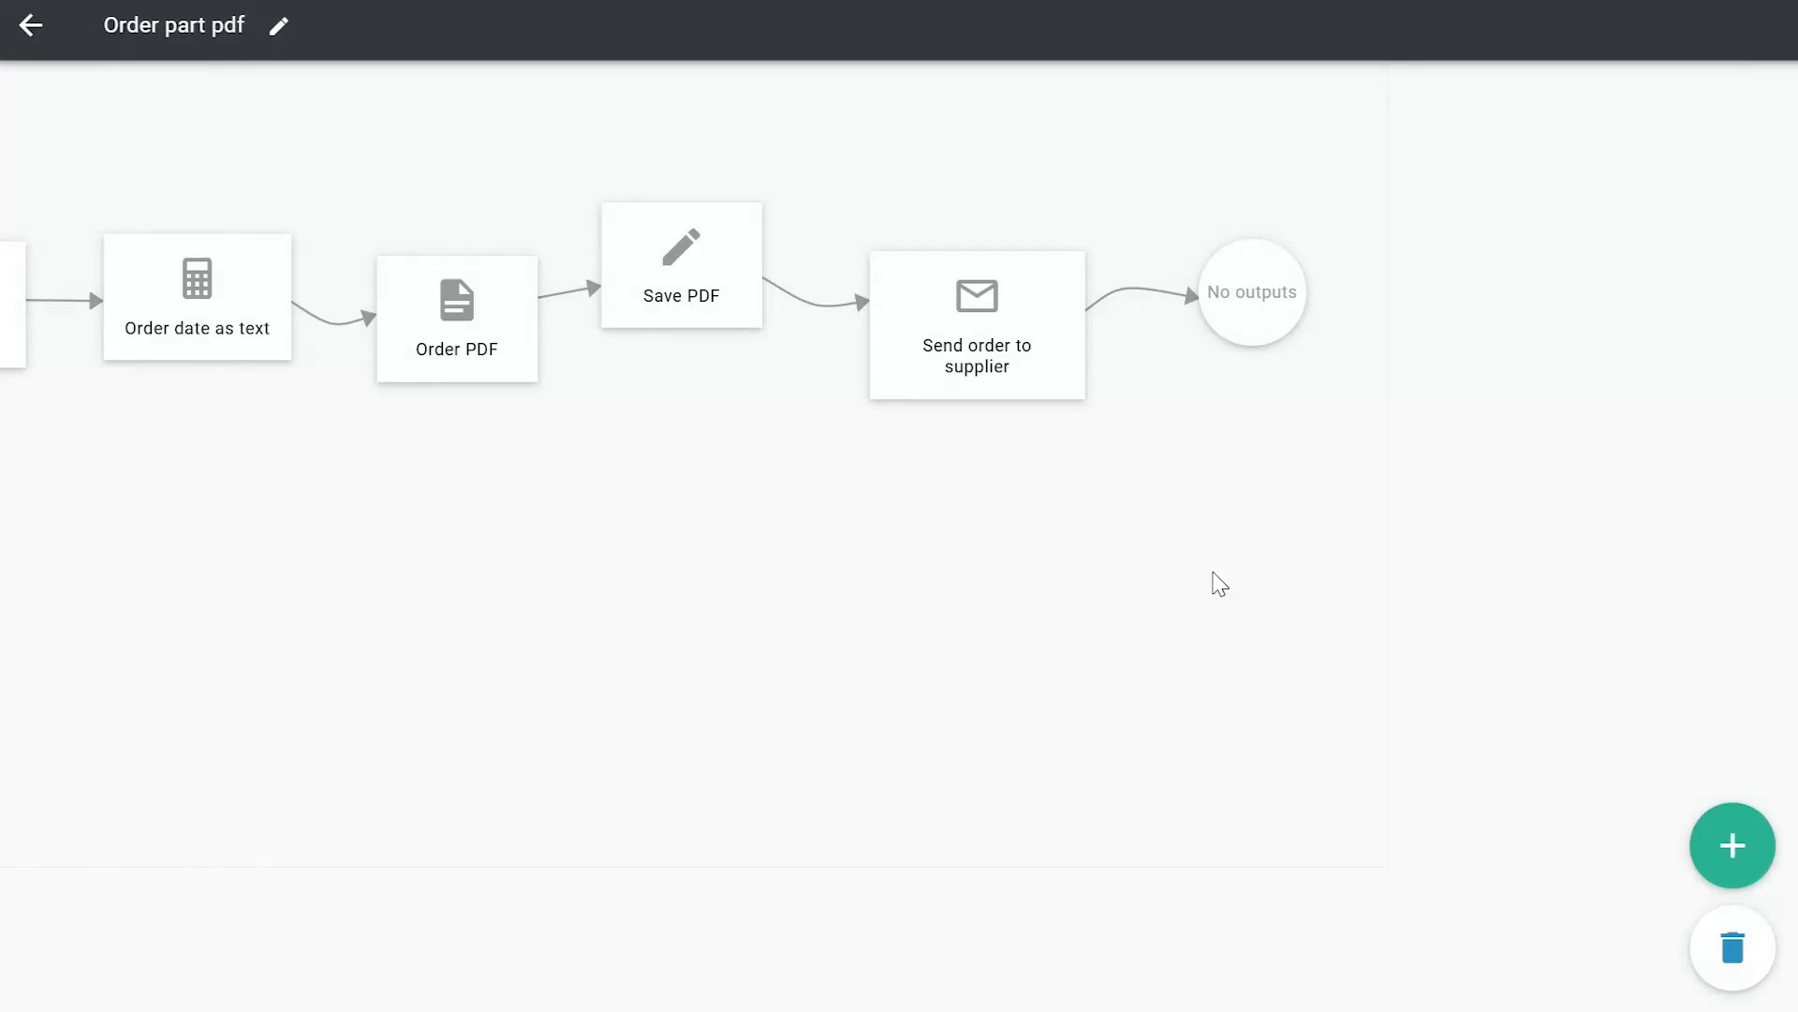